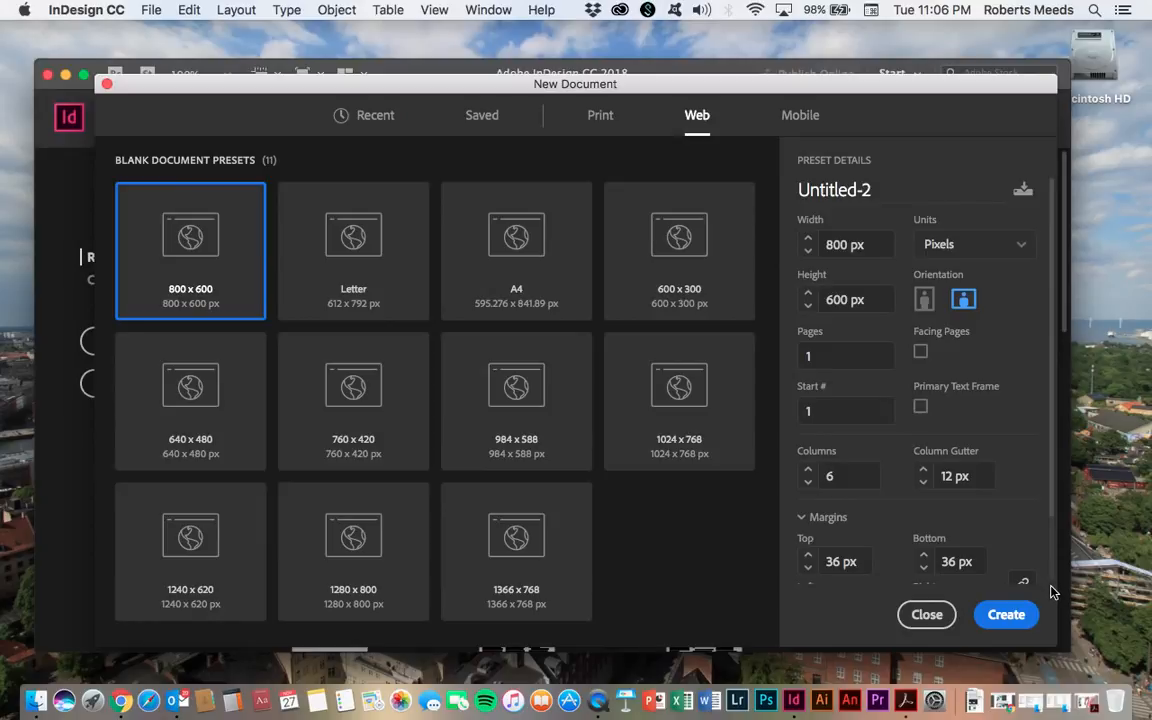
- Create a new 800 x 600 px web document
left_click(1006, 615)
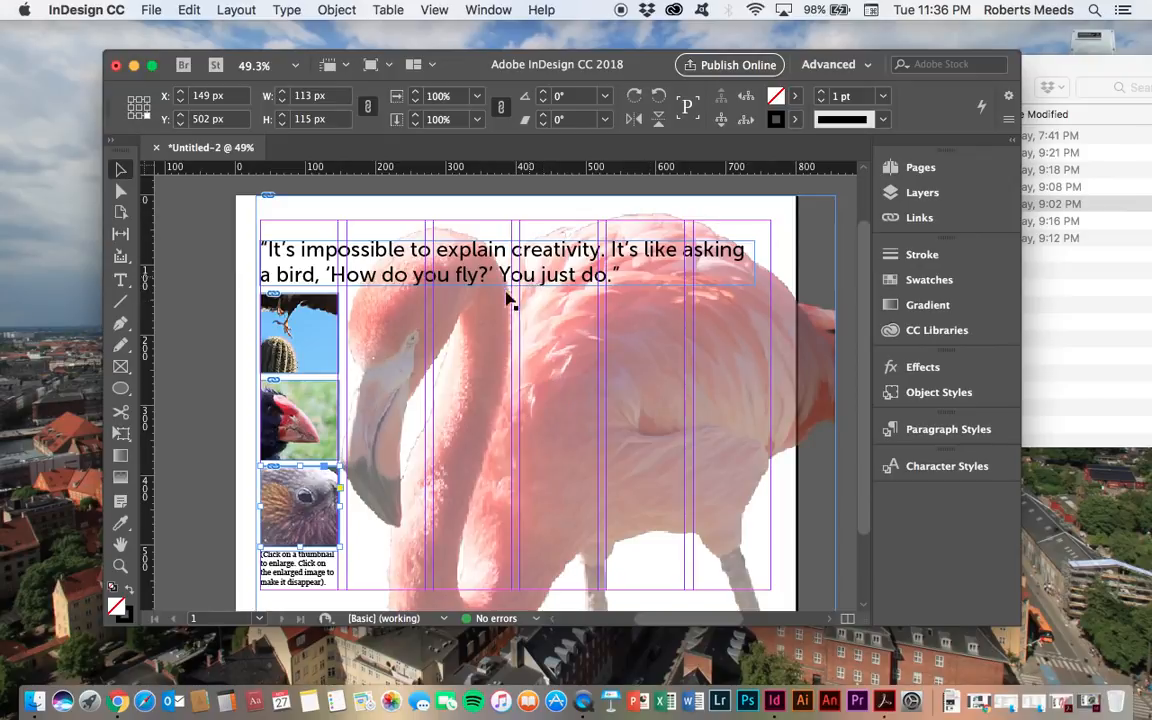
- Compare the thumbnail images on the page with the image files in the images folder
left_click(545, 403)
left_click(1034, 299)
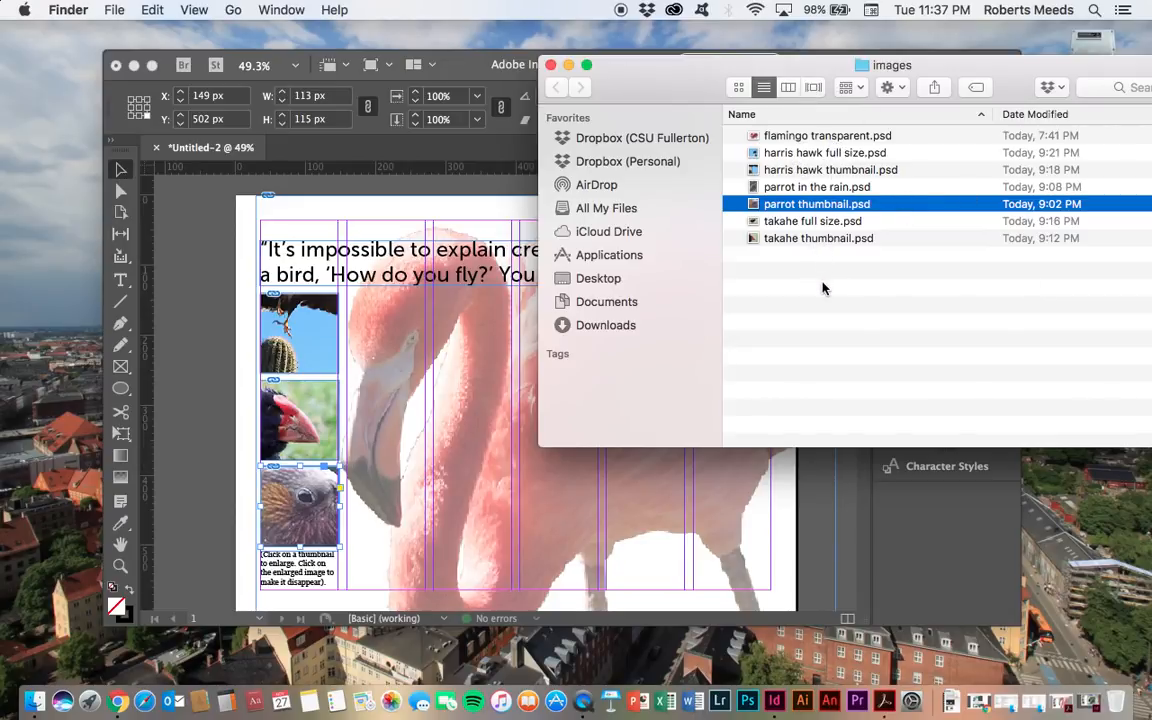
left_click(814, 138)
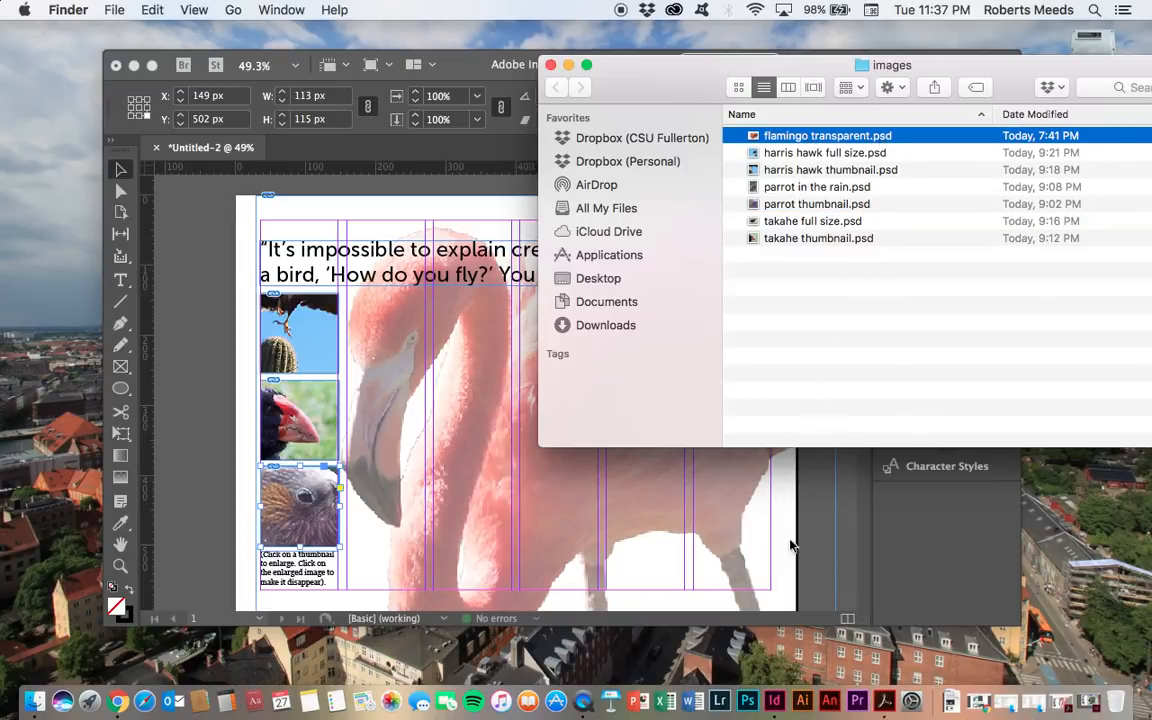
left_click(193, 321)
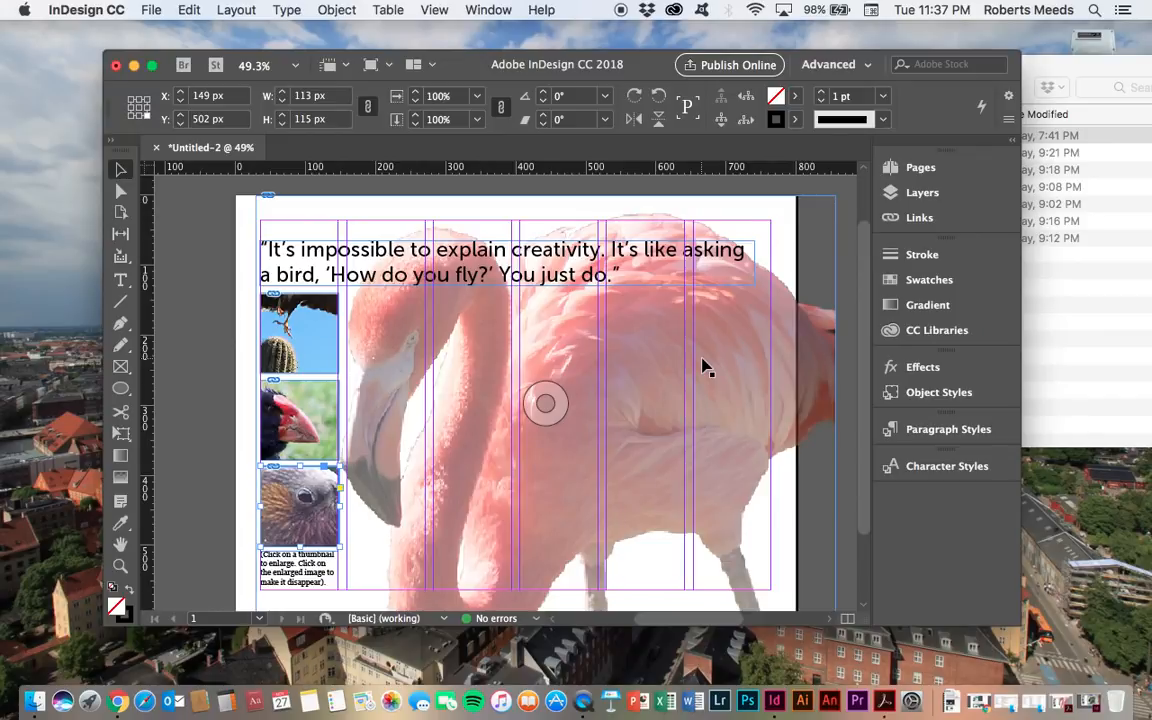
left_click(299, 333)
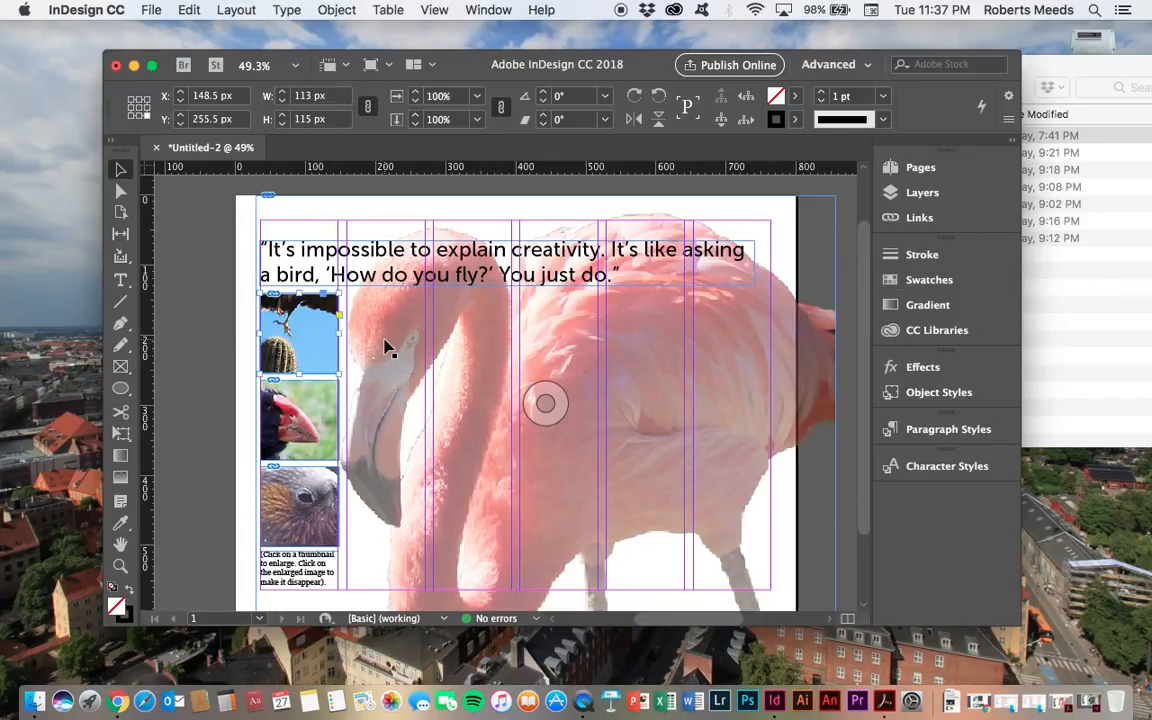
left_click(1096, 302)
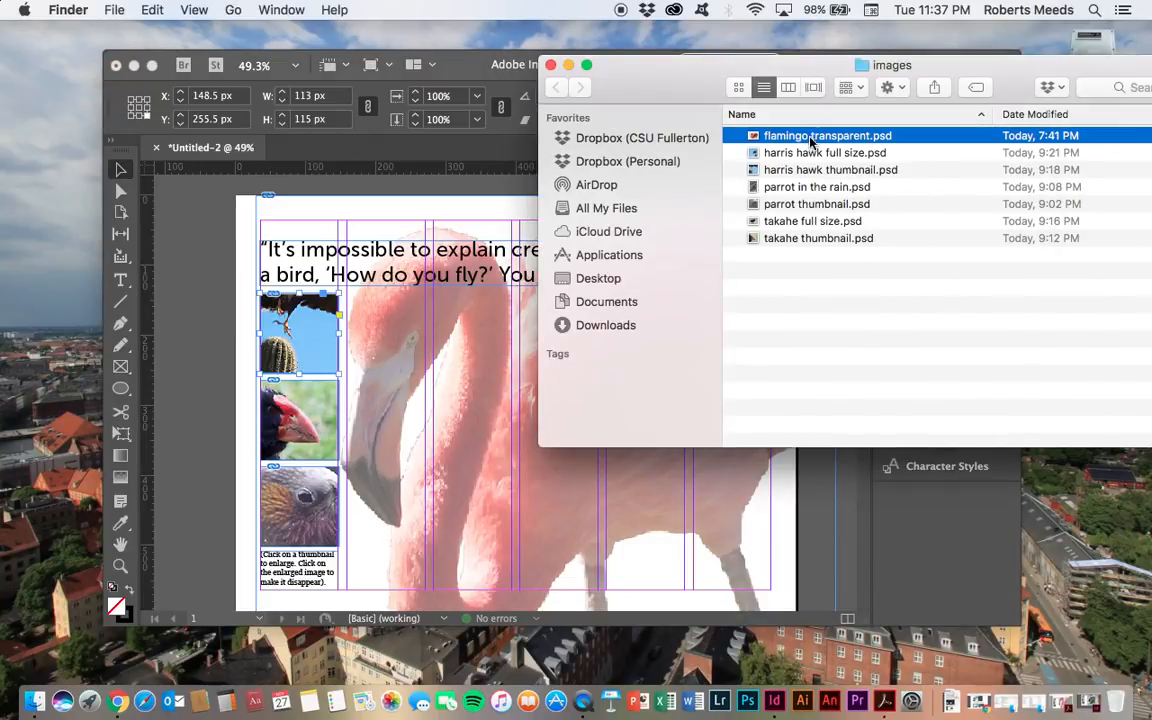
left_click(817, 172)
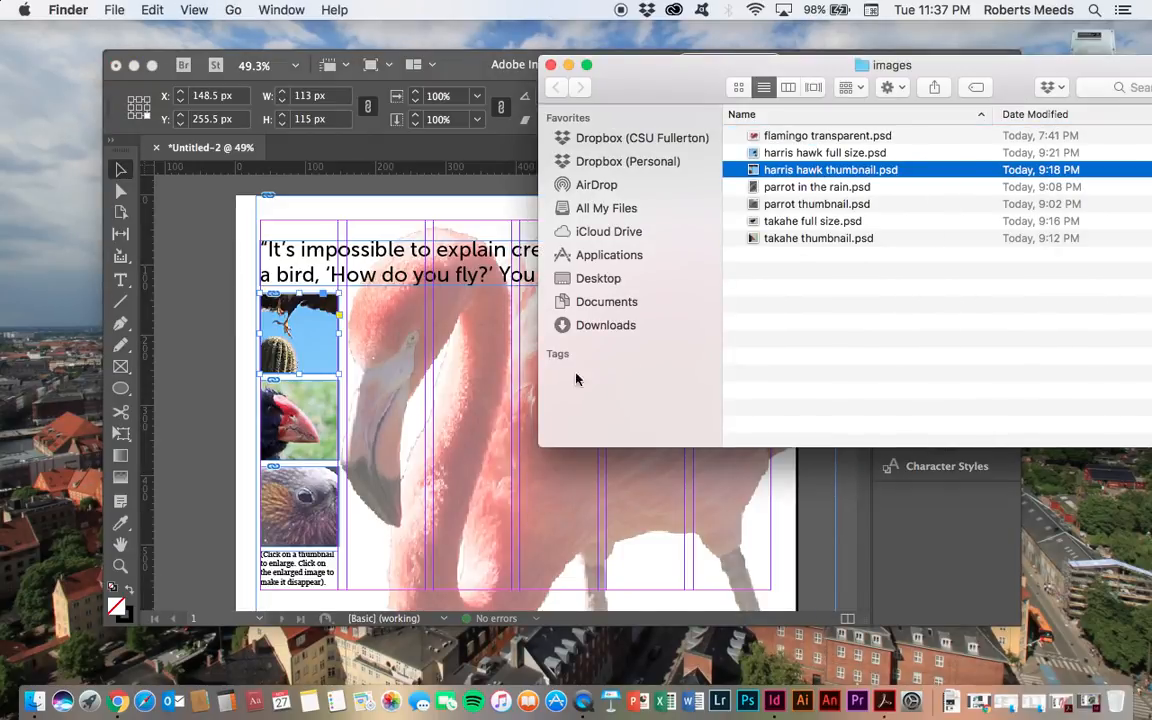
left_click(335, 415)
left_click(333, 415)
left_click(1070, 293)
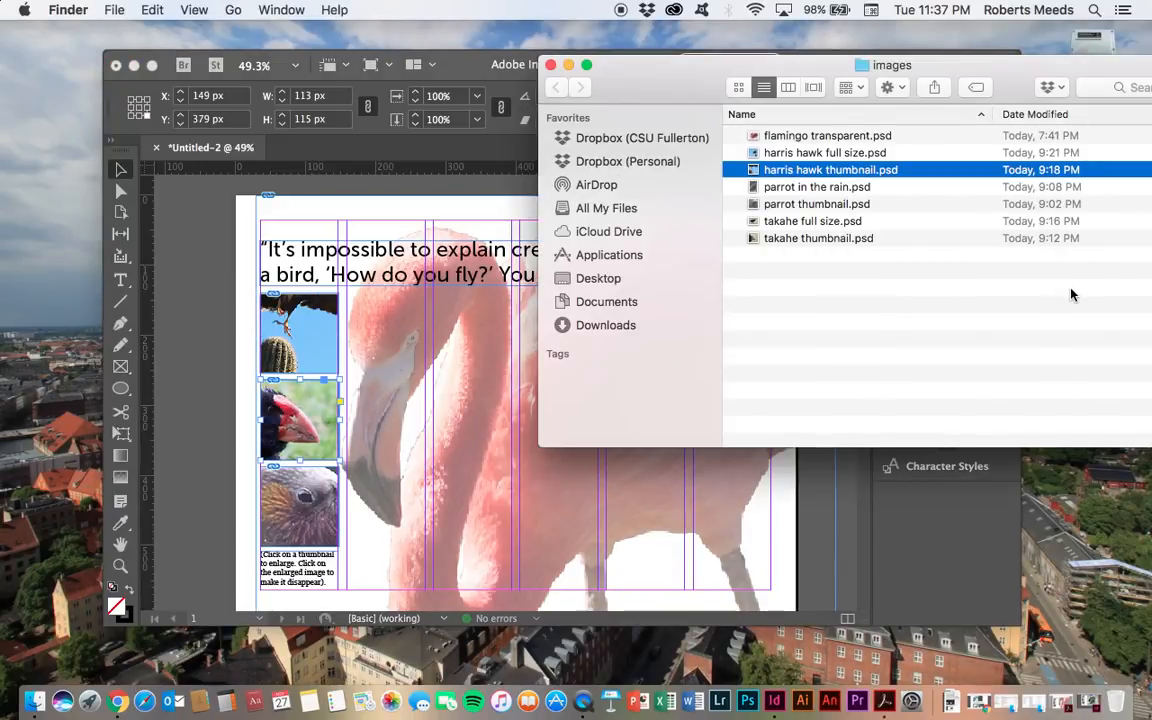
left_click(800, 238)
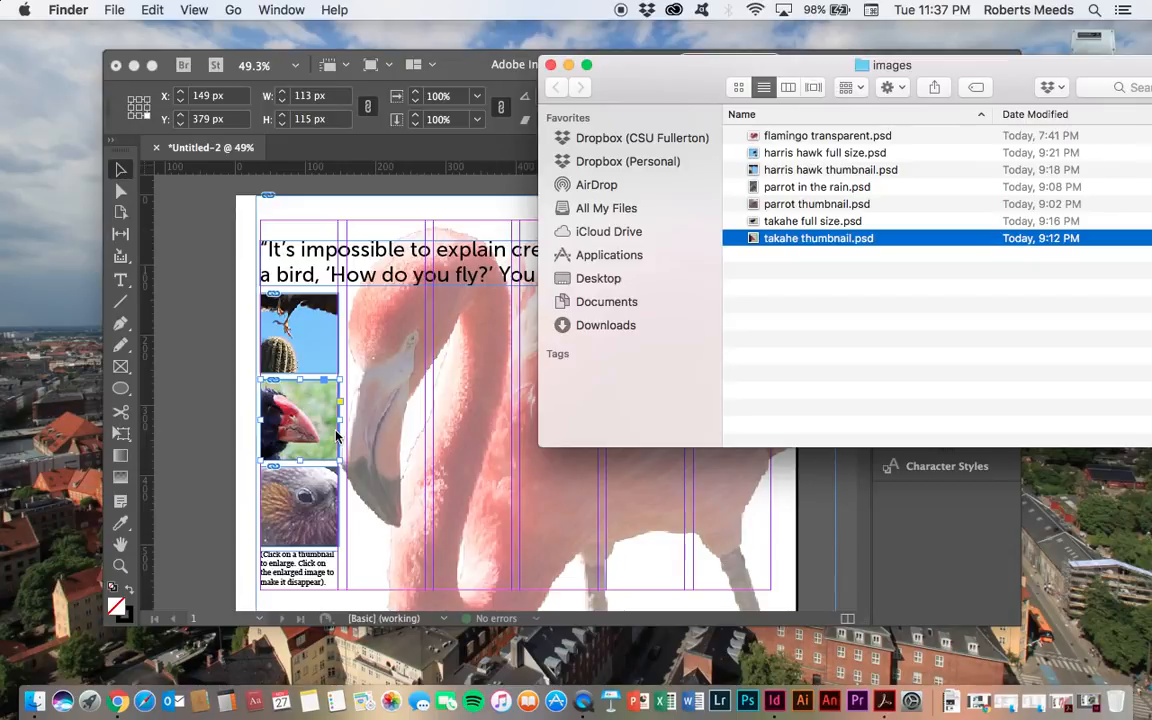
left_click(305, 512)
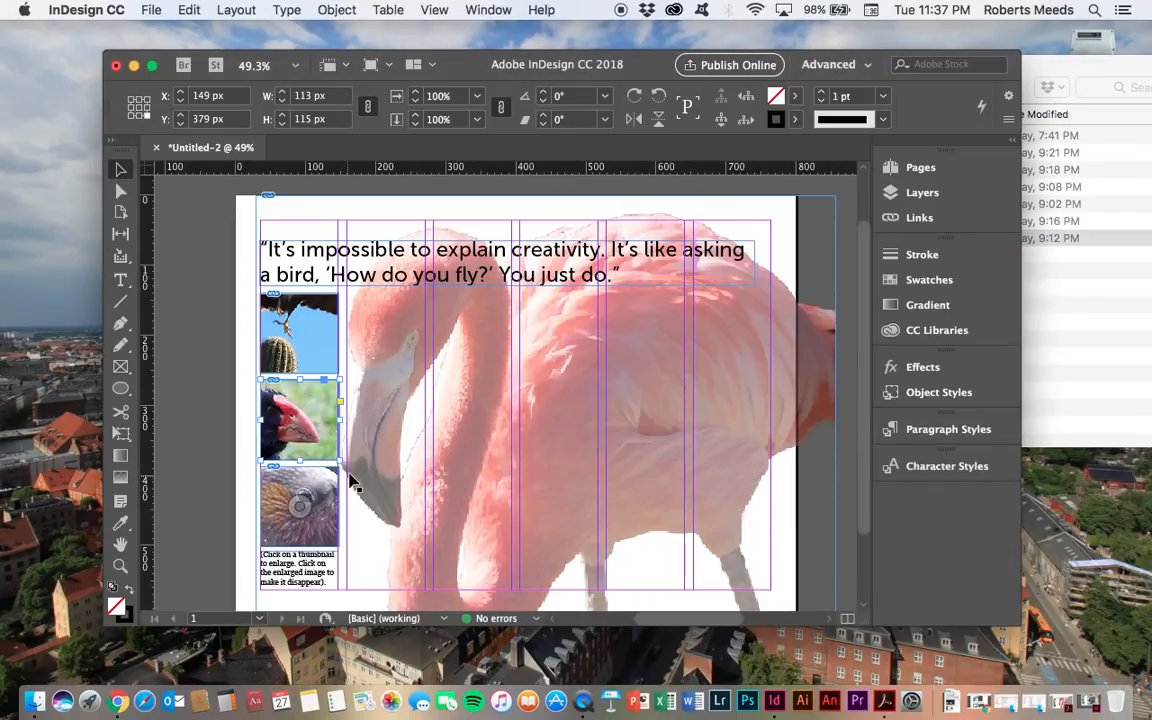
left_click(318, 494)
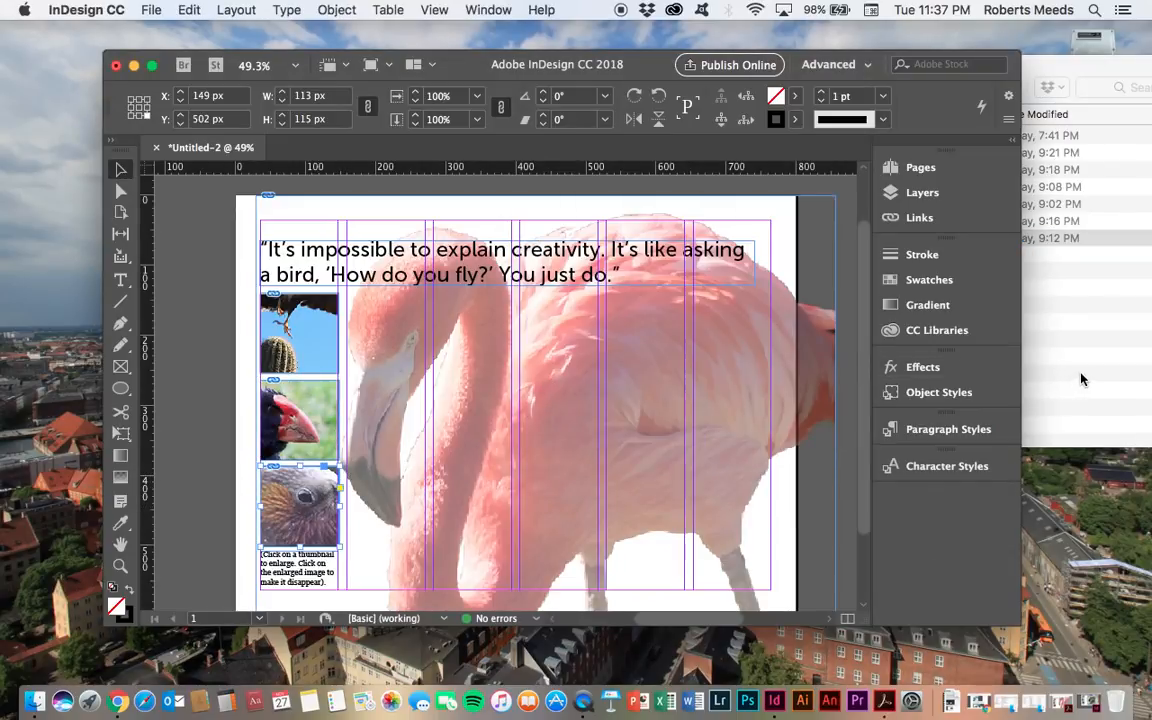
left_click(1078, 378)
left_click(800, 203)
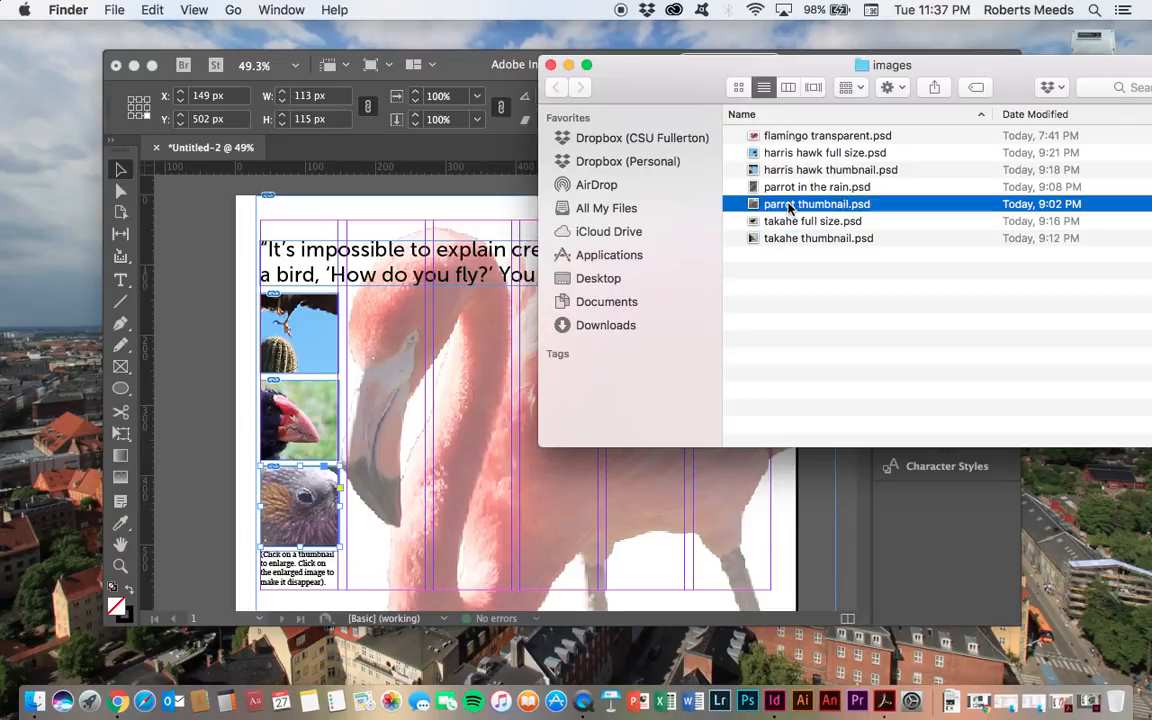
left_click(280, 452)
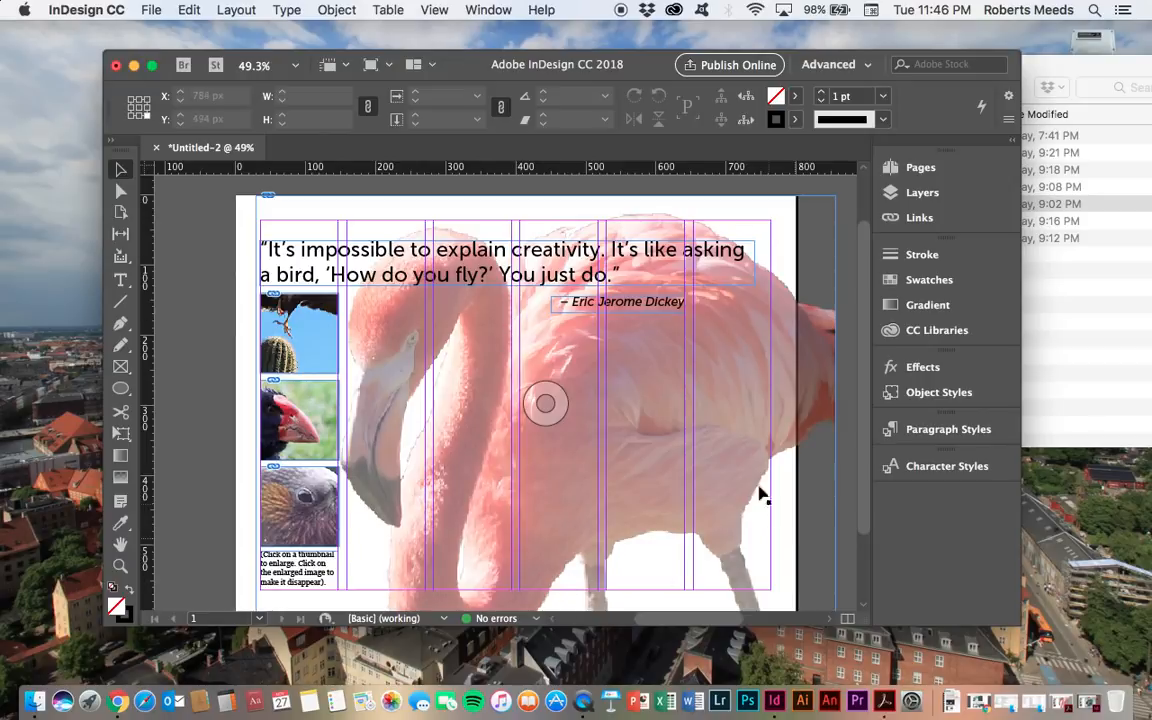
- Place harris hawk full size.psd on the page and position it over the right side of the flamingo
left_click(151, 10)
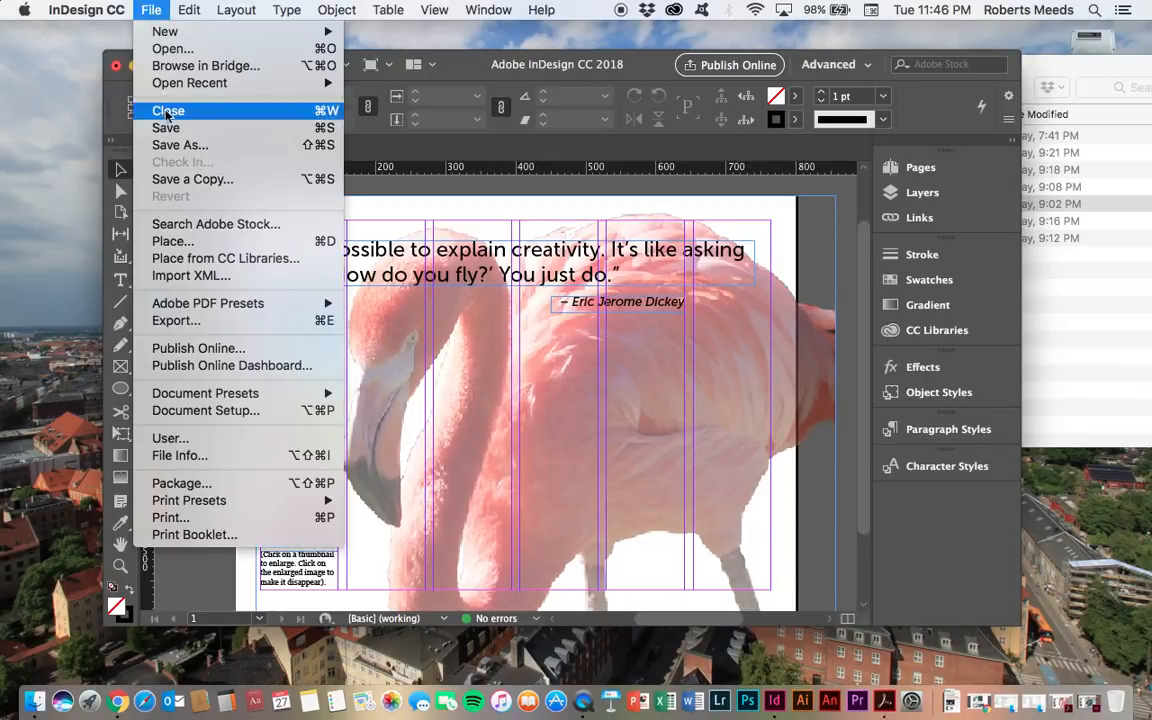
left_click(170, 241)
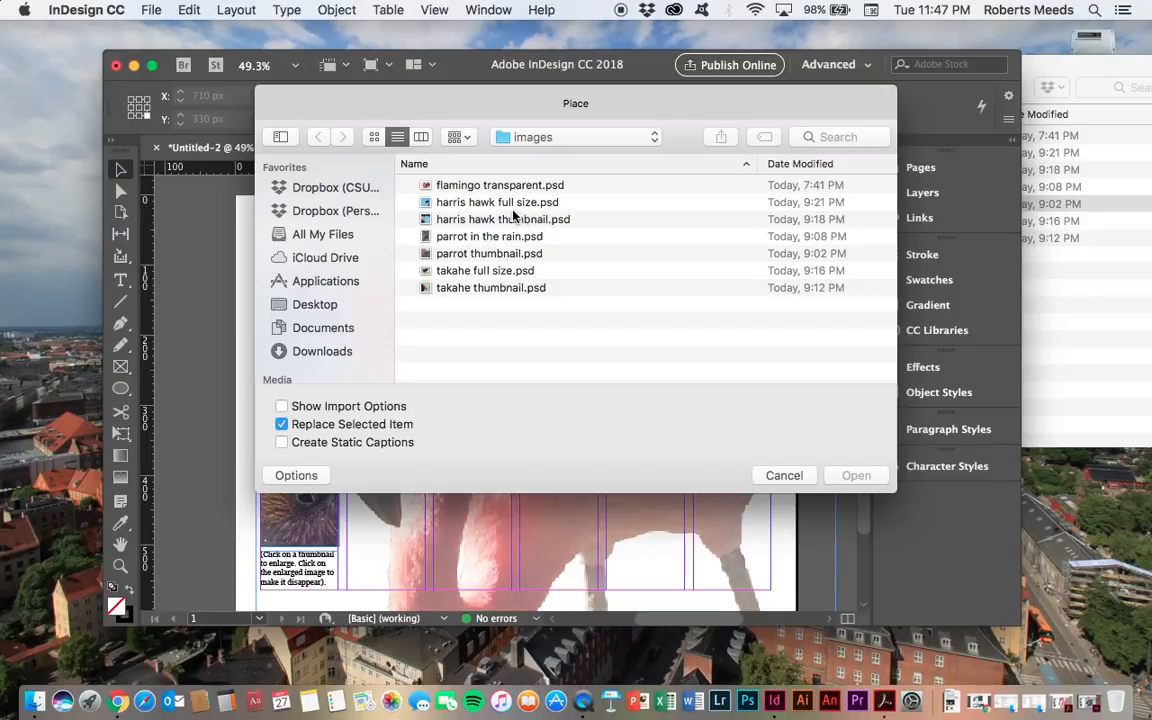
left_click(464, 203)
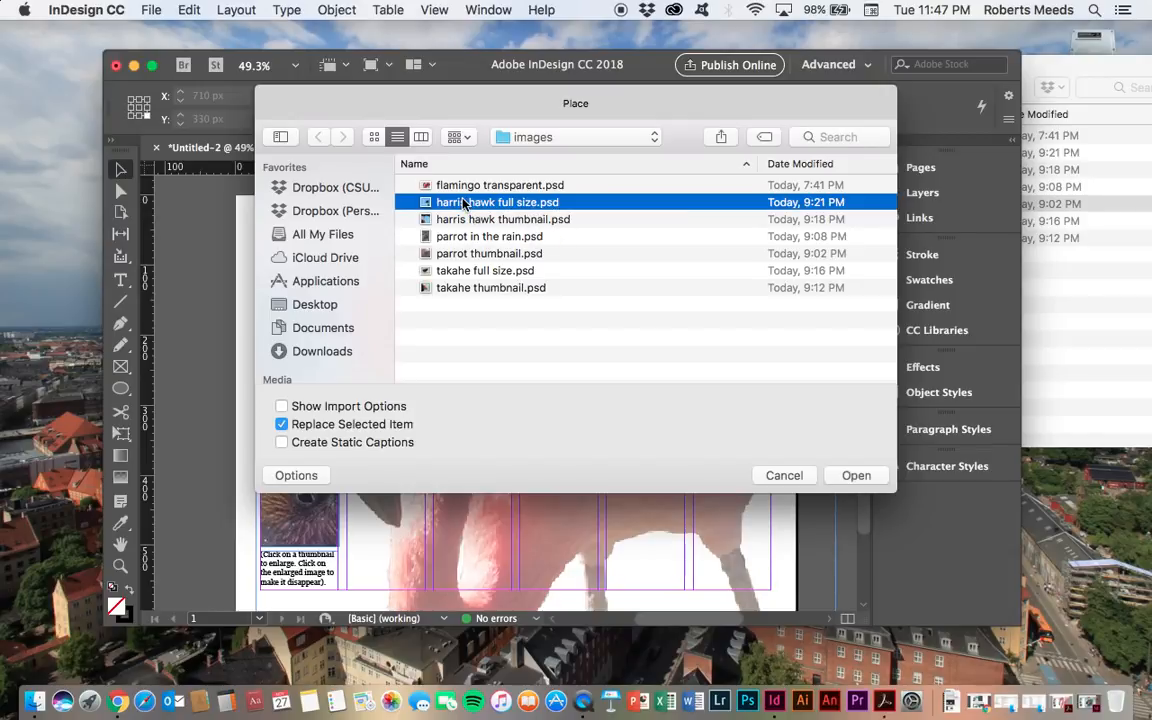
left_click(853, 476)
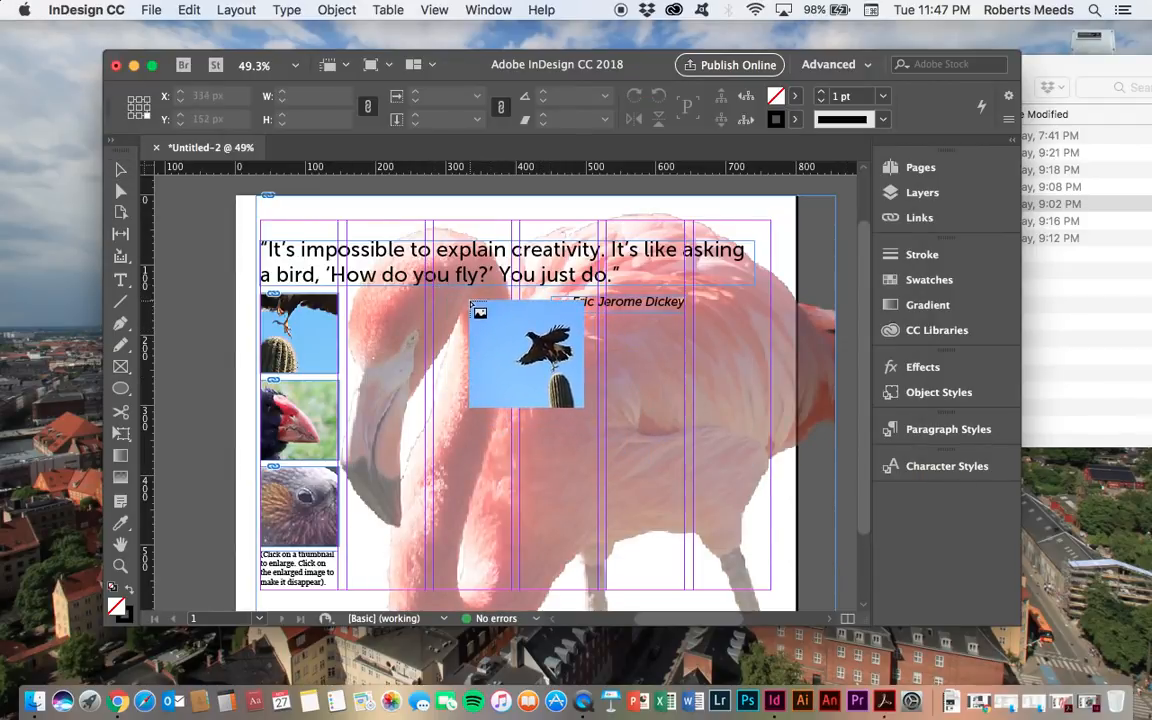
left_click(470, 300)
left_click_drag(619, 395, 577, 380)
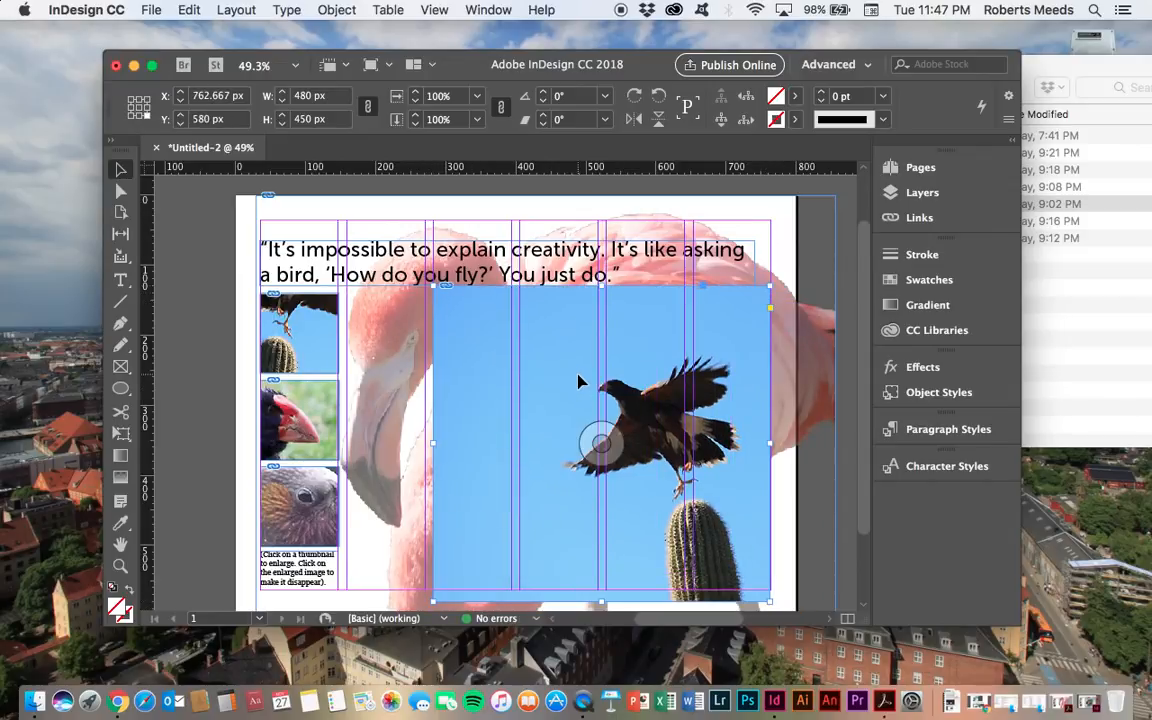
key("Down")
key("Down")
key("Down")
key("Down")
key("Down")
key("Down")
key("Down")
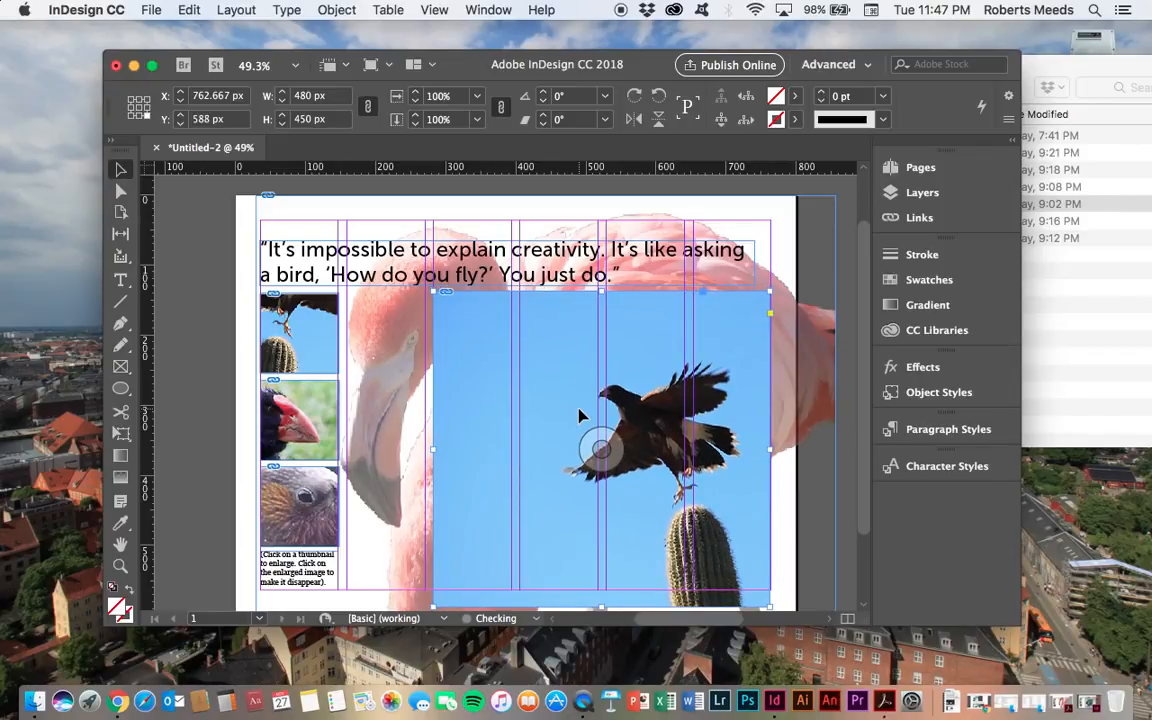
left_click(212, 326)
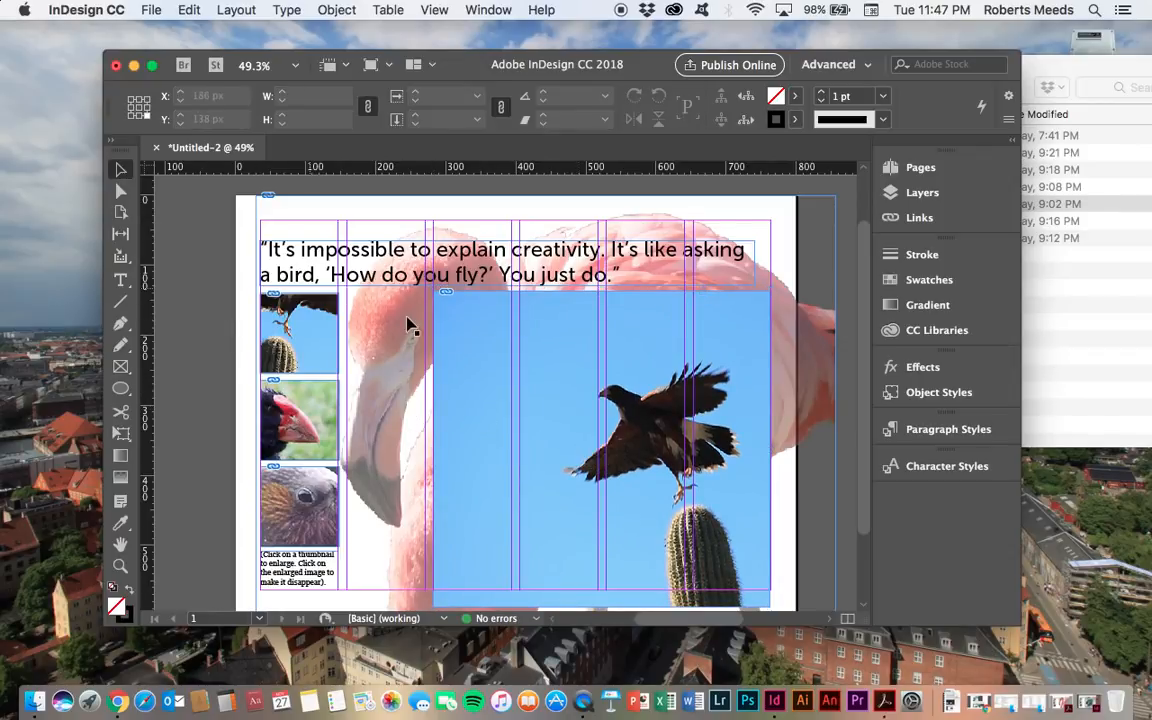
- Place takahe full size.psd and position it over the hawk image
left_click(151, 10)
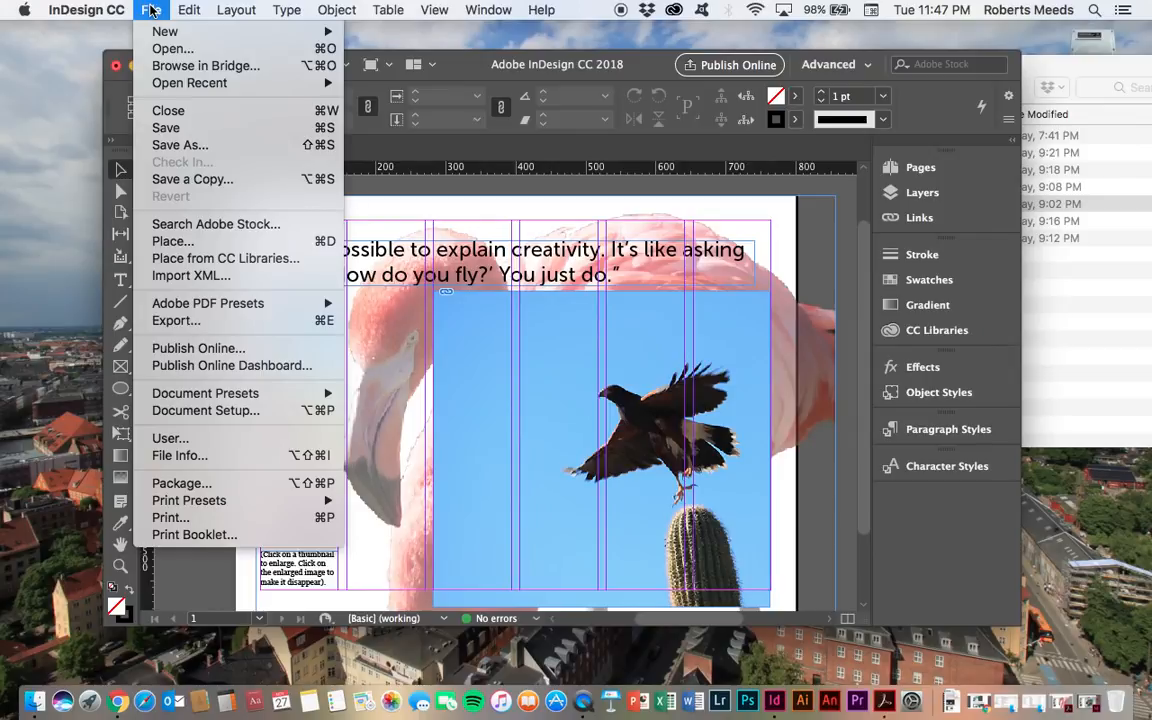
left_click(165, 240)
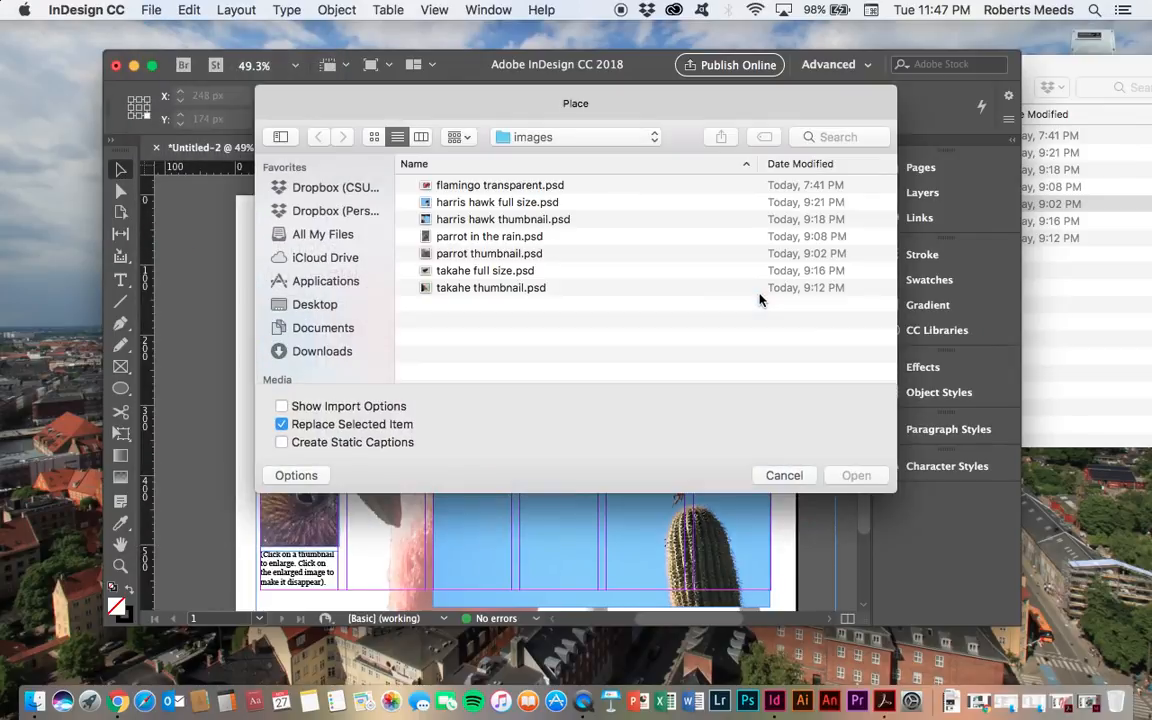
left_click(489, 274)
left_click(856, 475)
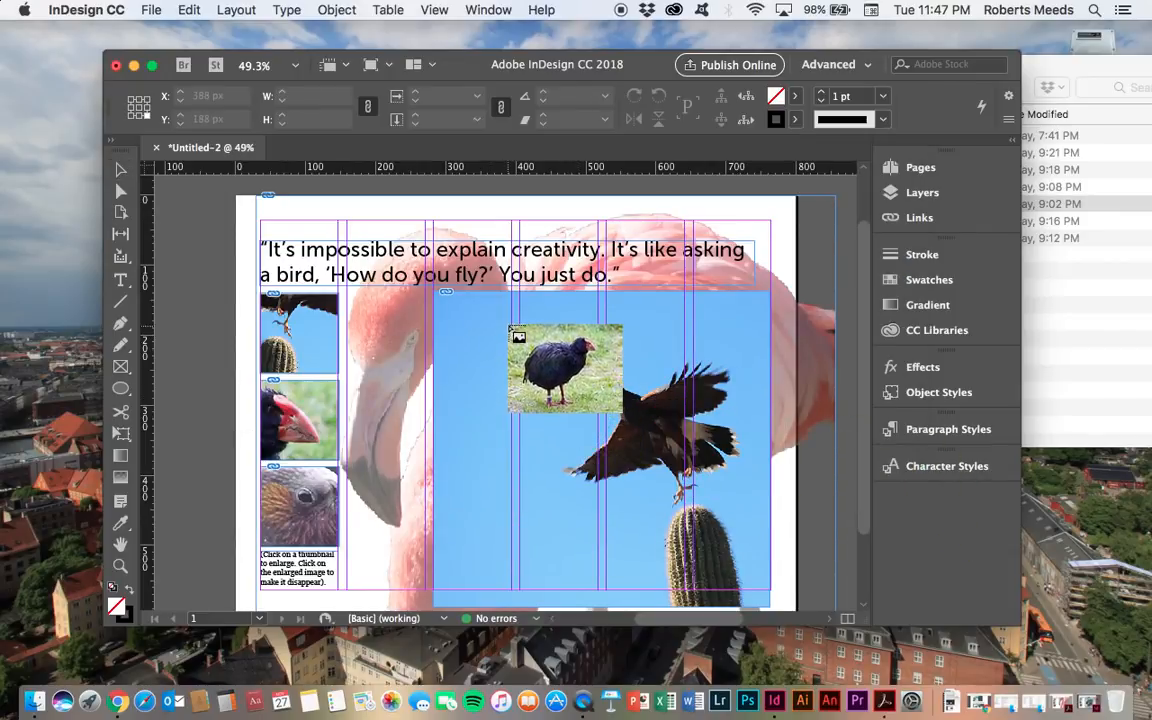
left_click(508, 322)
left_click_drag(578, 381, 500, 372)
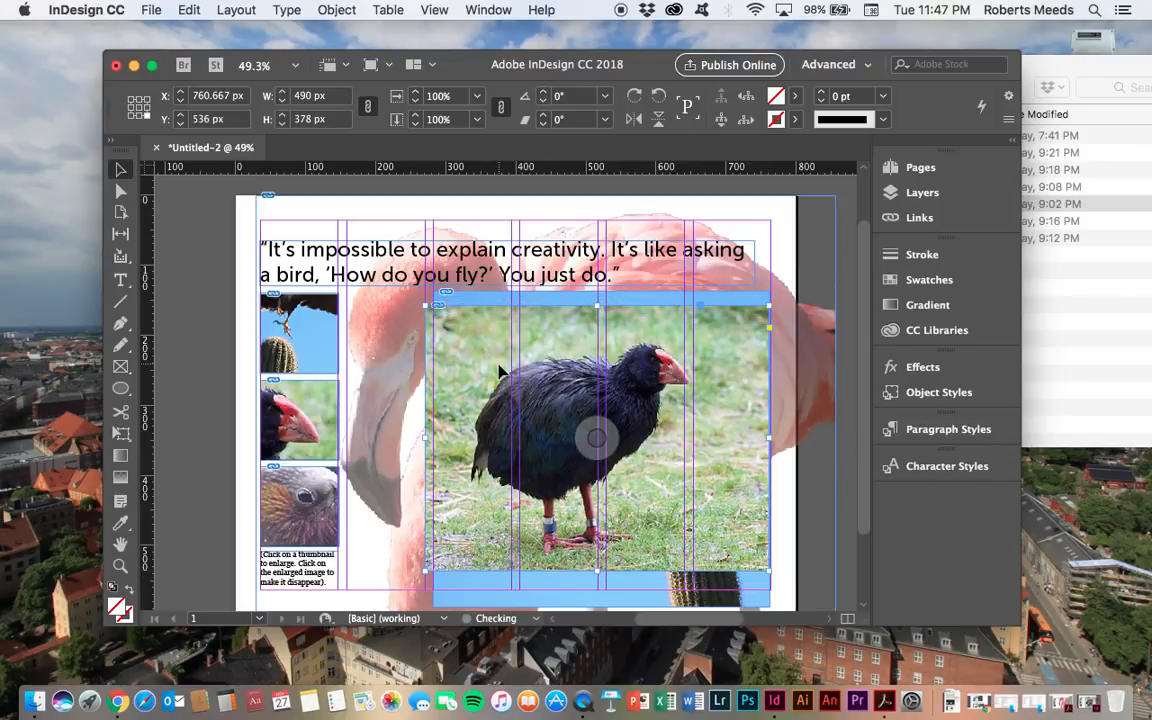
left_click(207, 345)
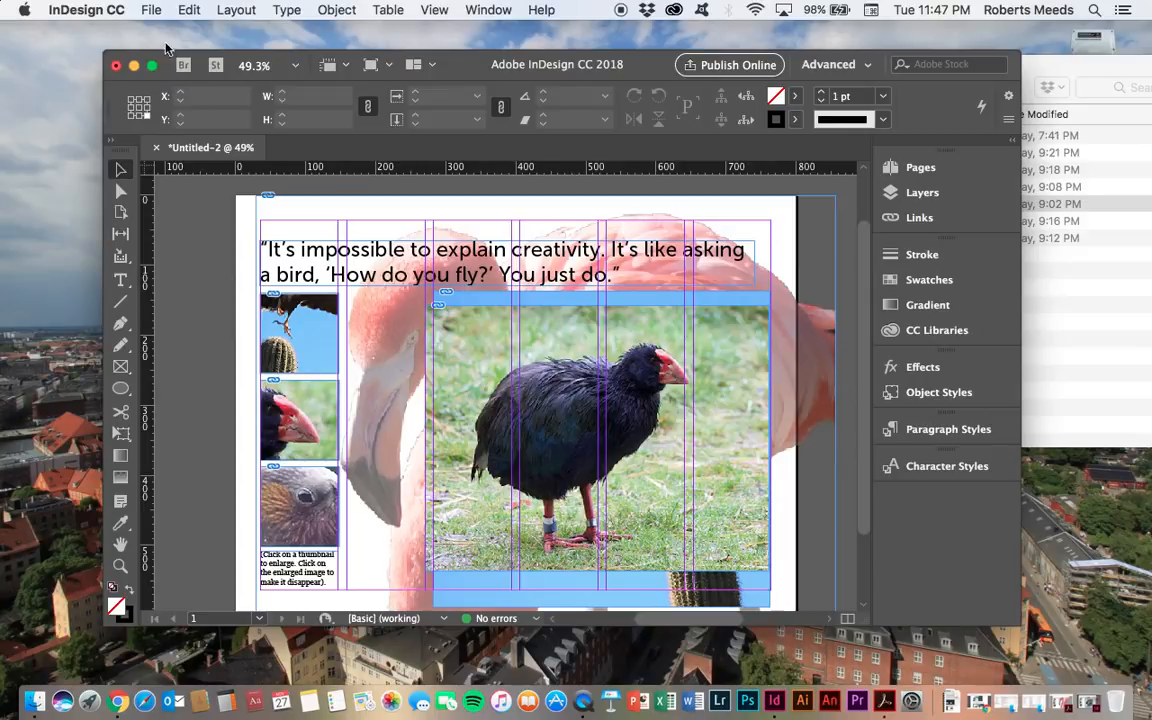
- Place parrot in the rain.psd and position it in the middle of the enlarged images area
left_click(152, 10)
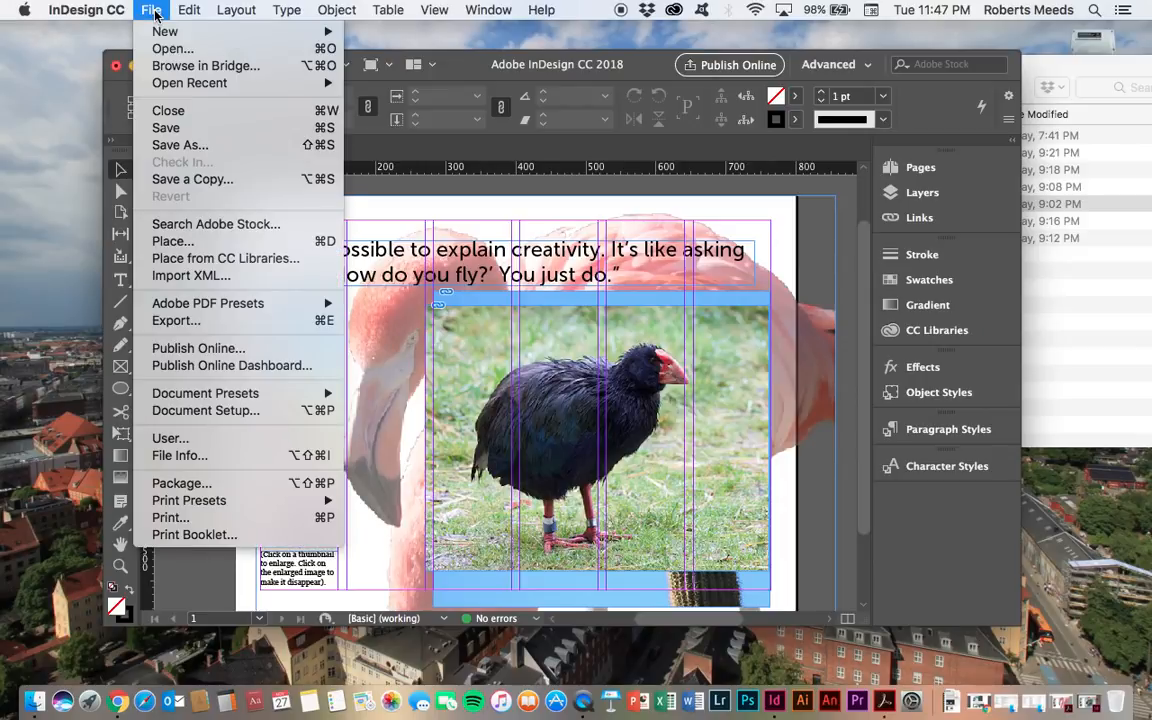
left_click(170, 241)
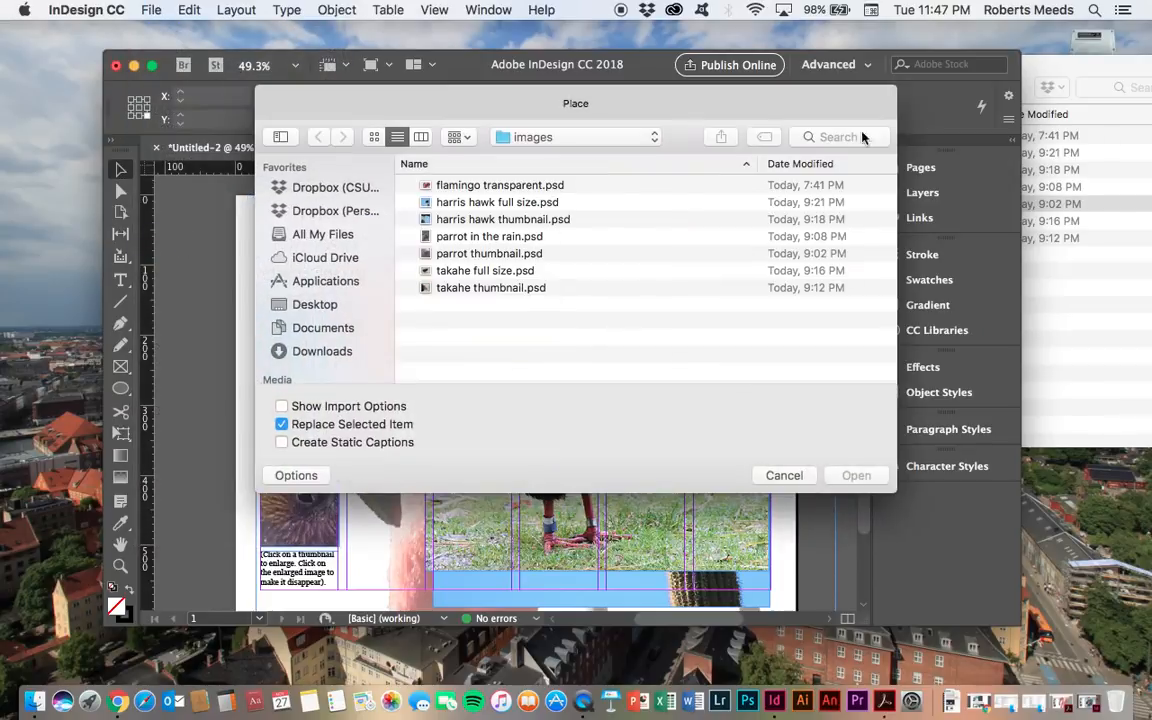
left_click(468, 237)
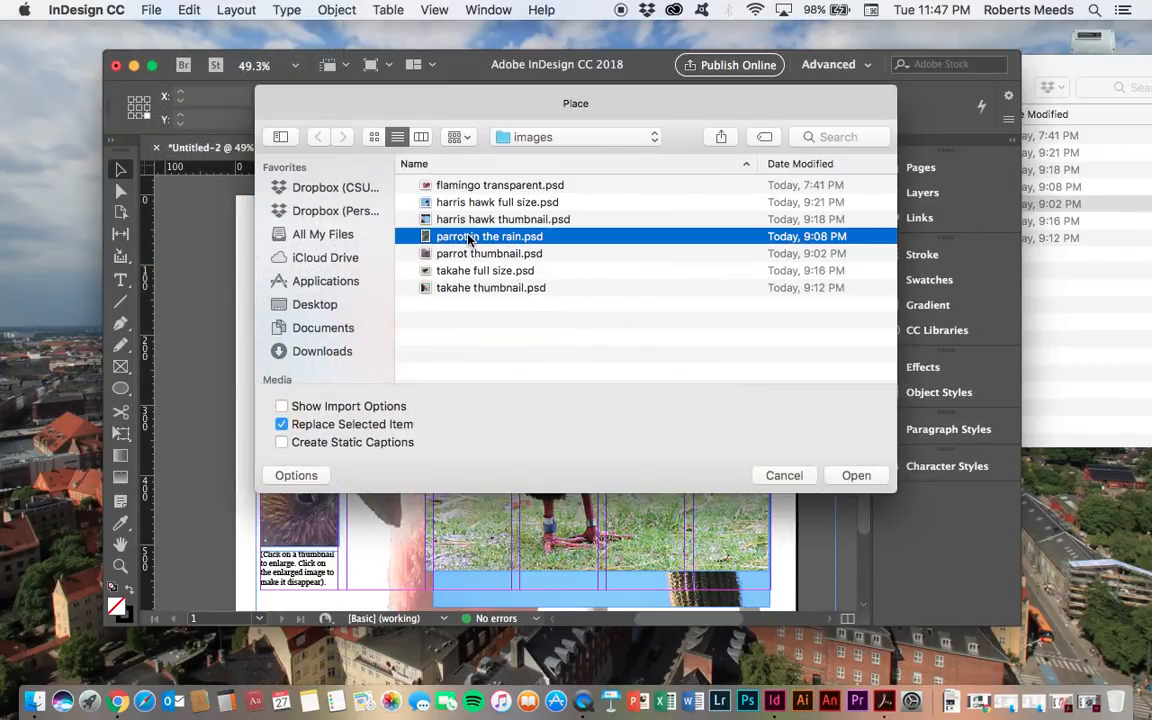
left_click(856, 475)
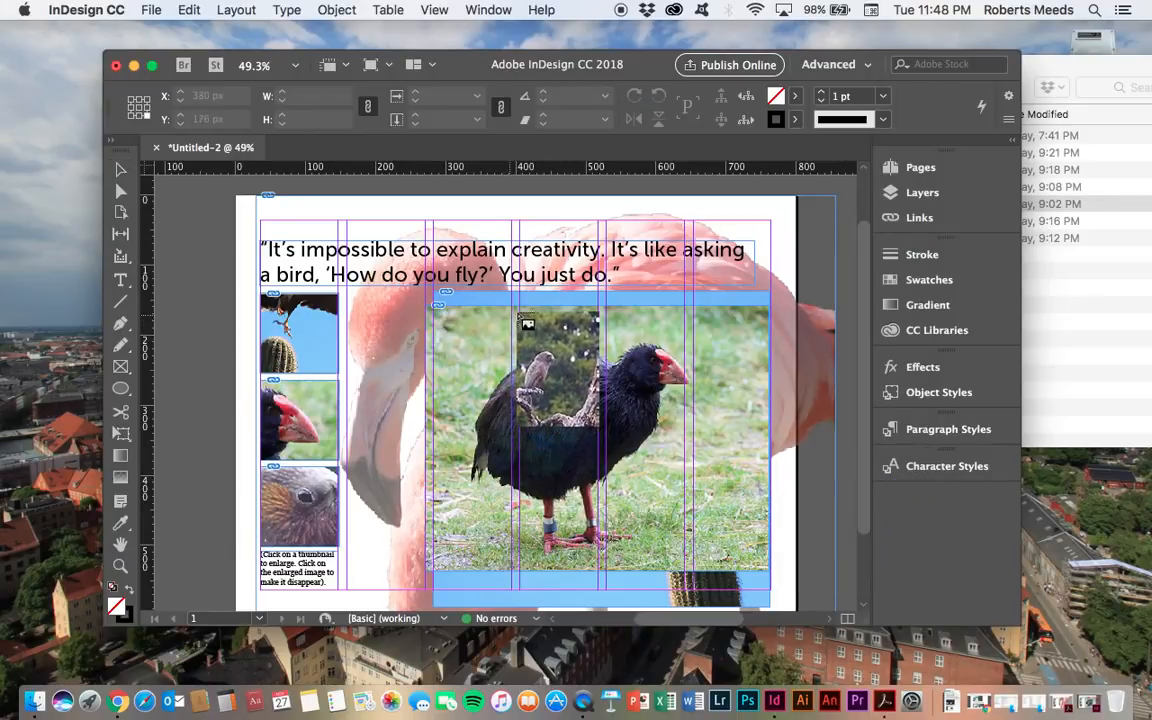
left_click(516, 304)
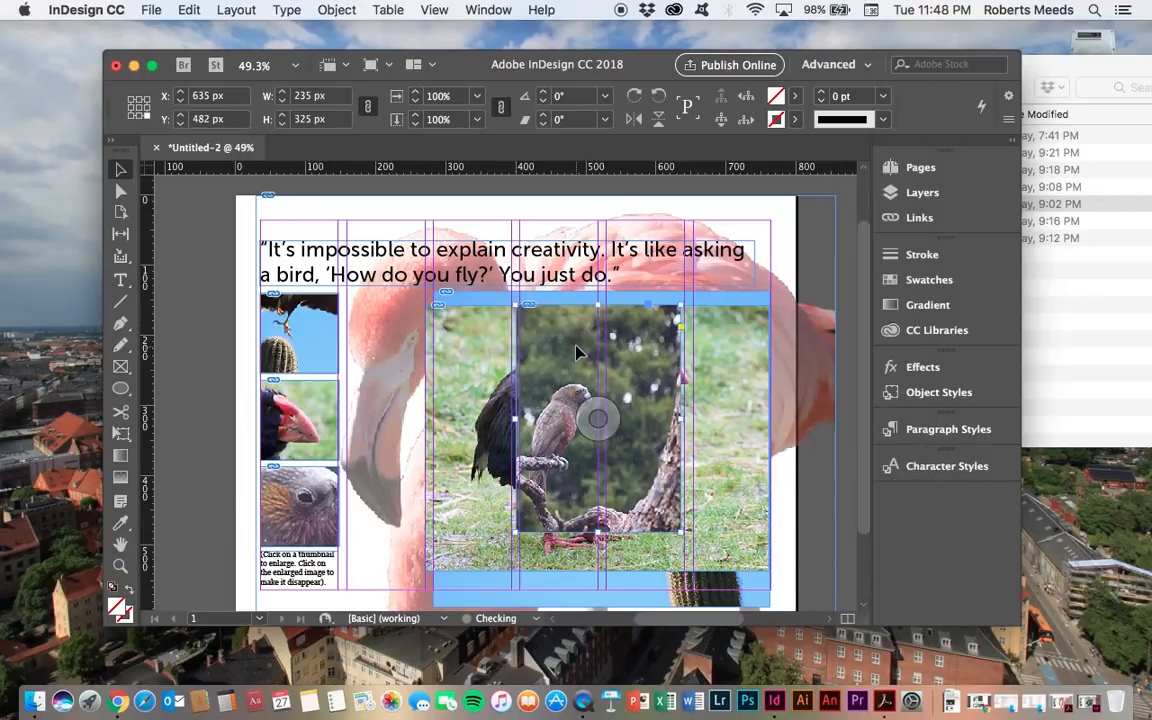
left_click_drag(583, 373, 583, 376)
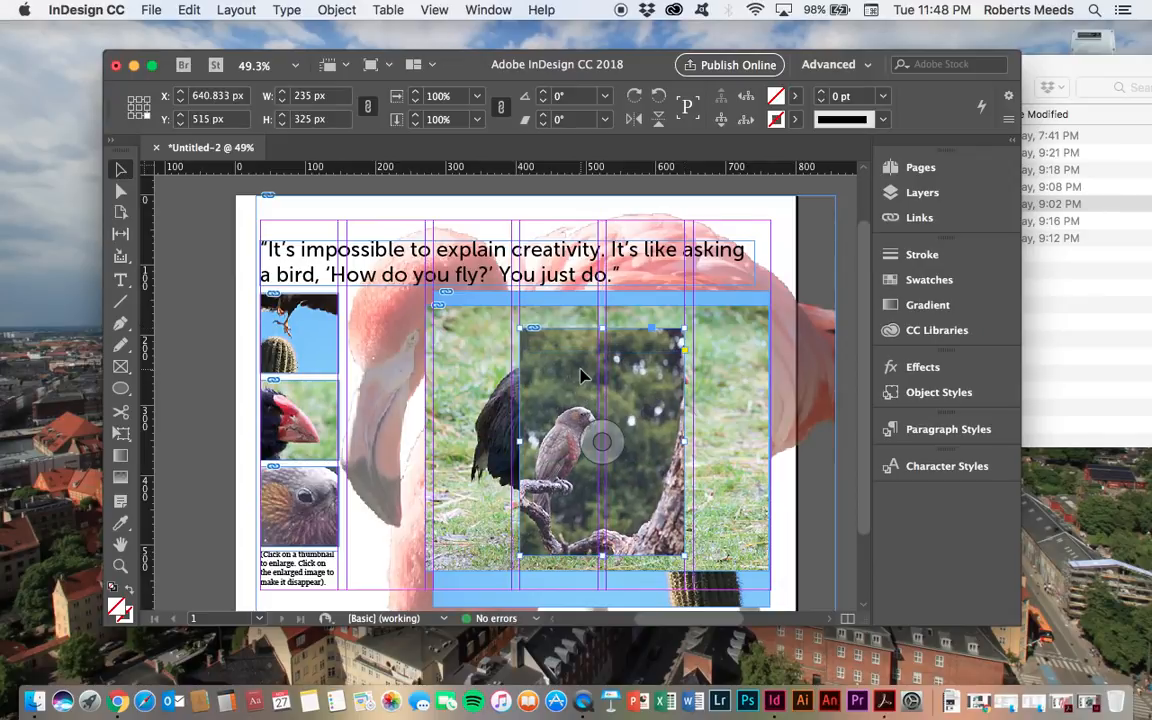
left_click_drag(583, 376, 581, 371)
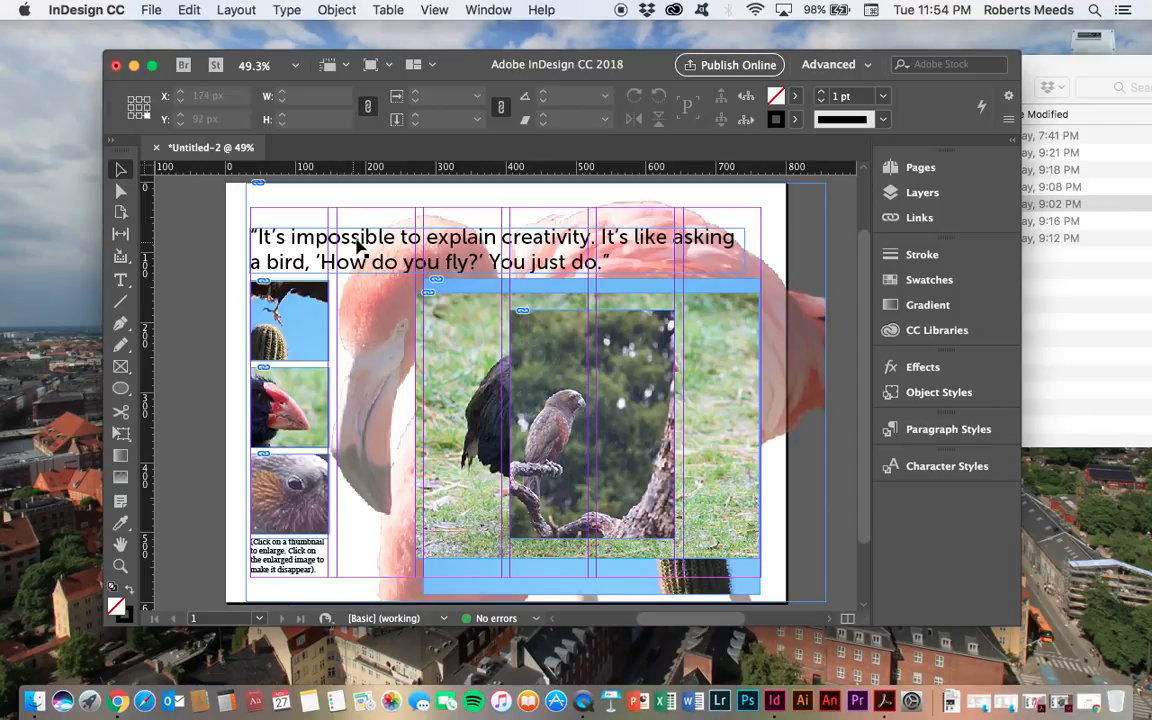
- Switch the workspace to Interactive for PDF and open the Buttons and Forms panel
left_click(869, 65)
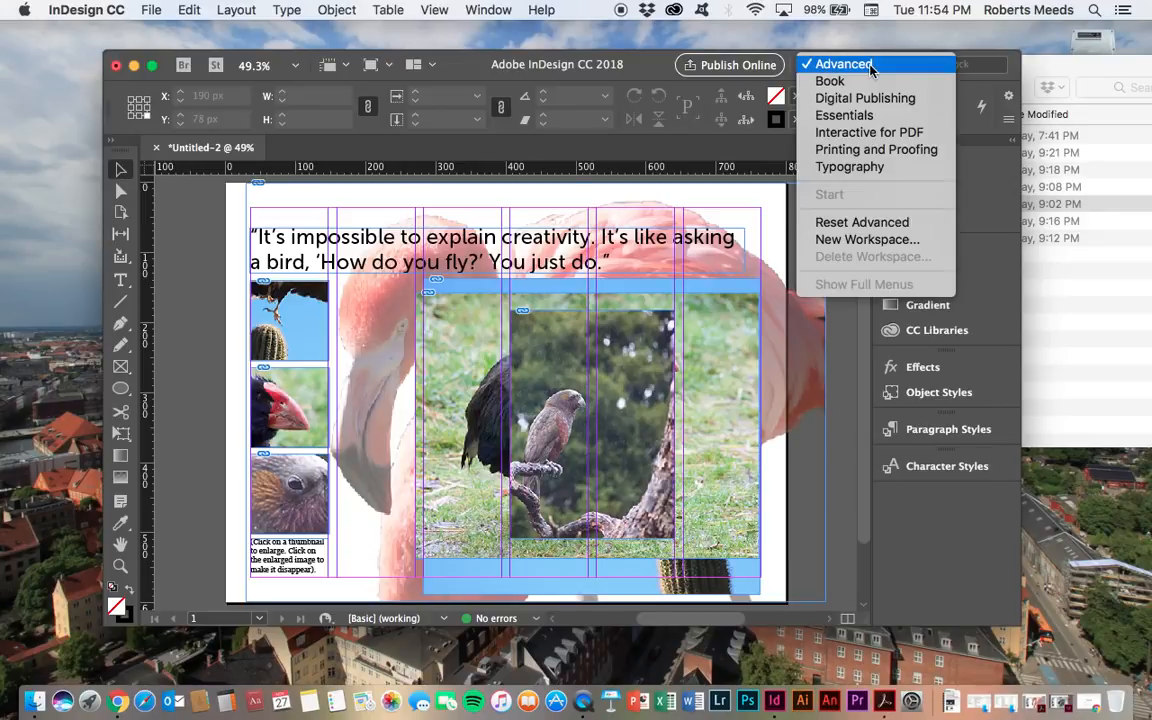
left_click(866, 133)
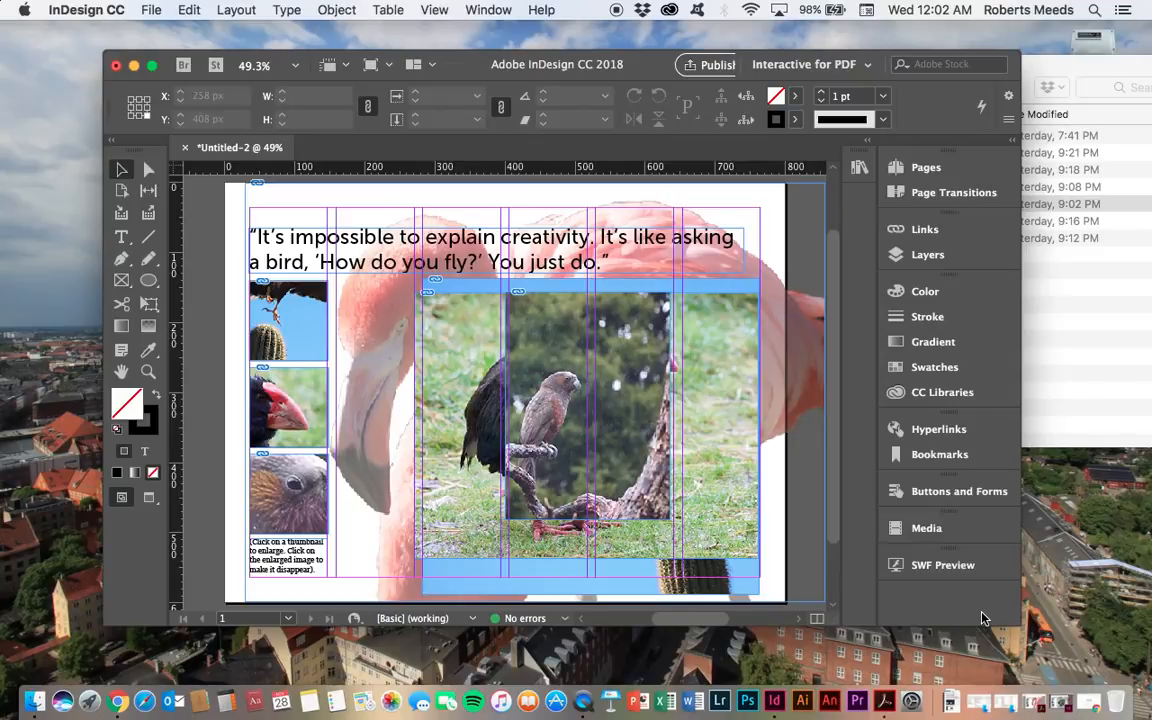
left_click(930, 492)
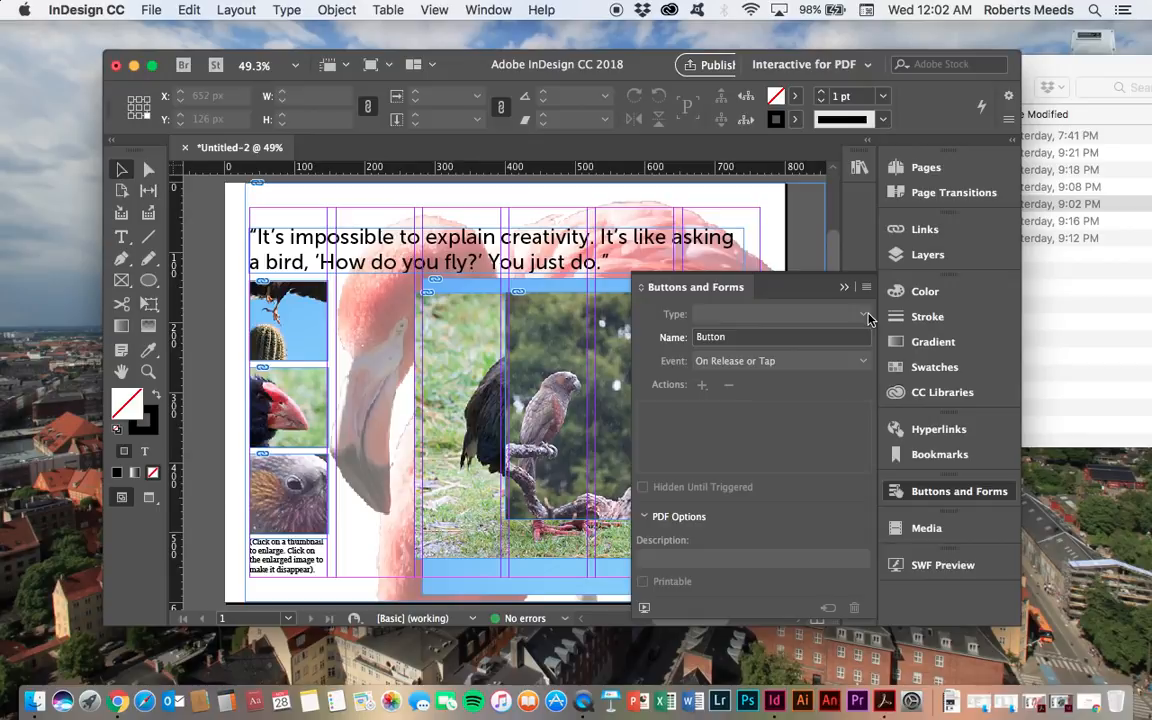
- Convert the top thumbnail image into a button
left_click(851, 336)
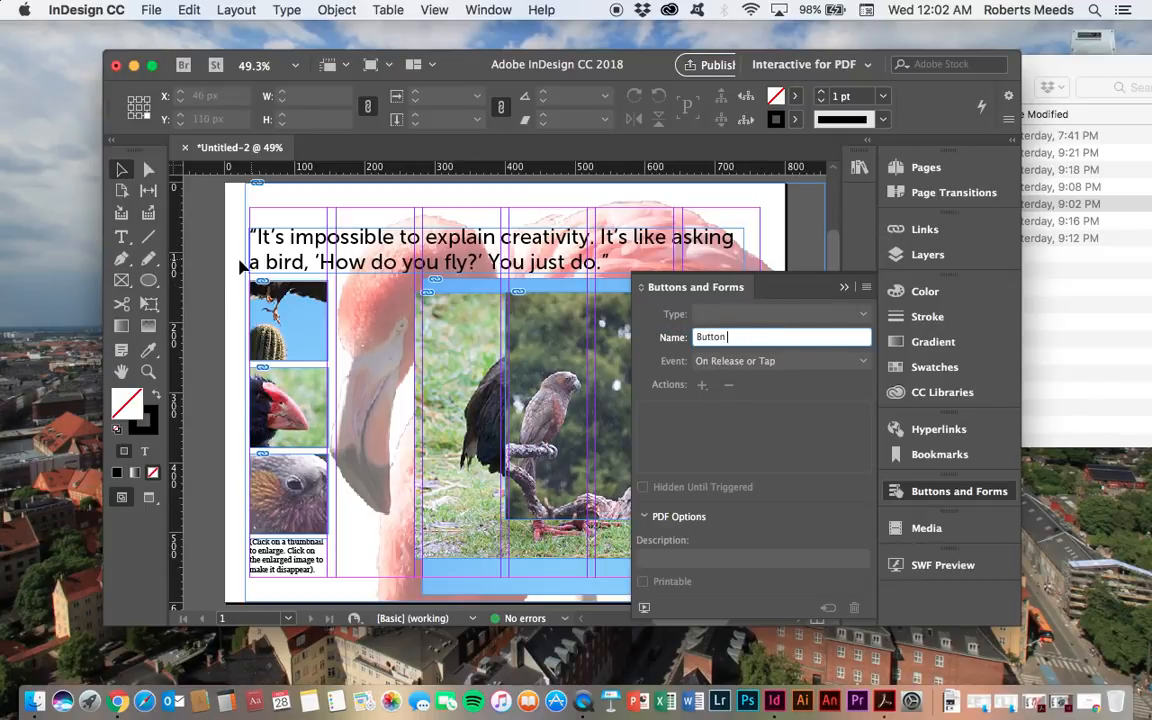
left_click(199, 234)
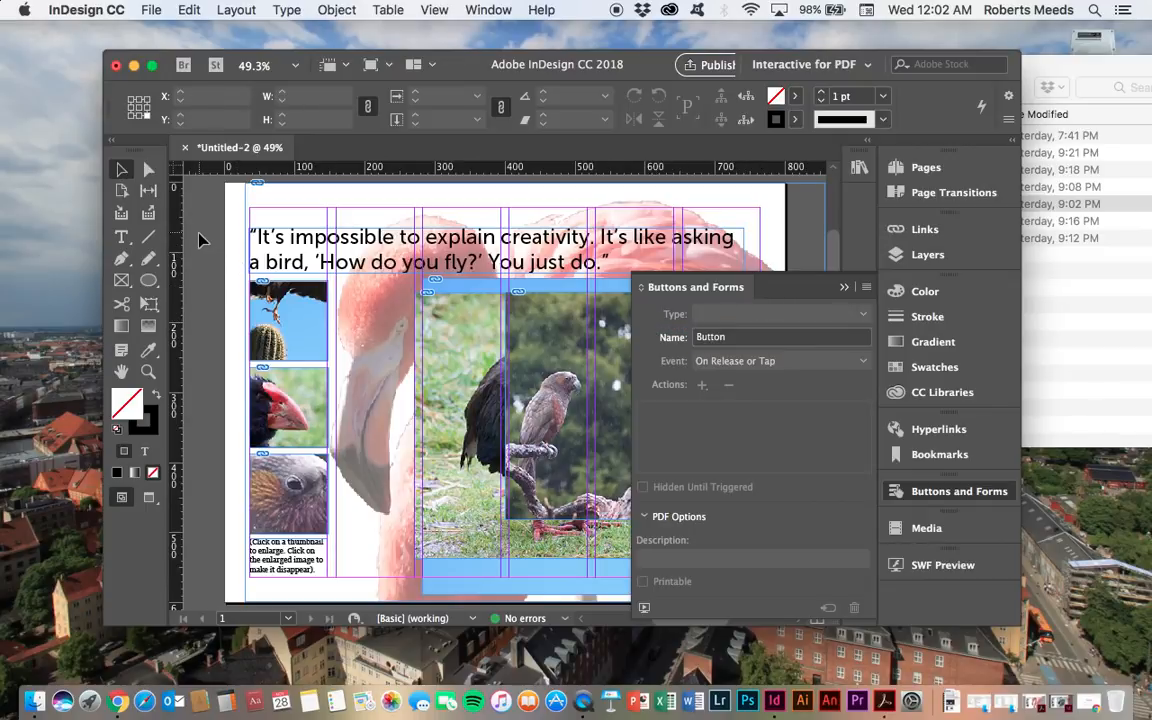
left_click(318, 322)
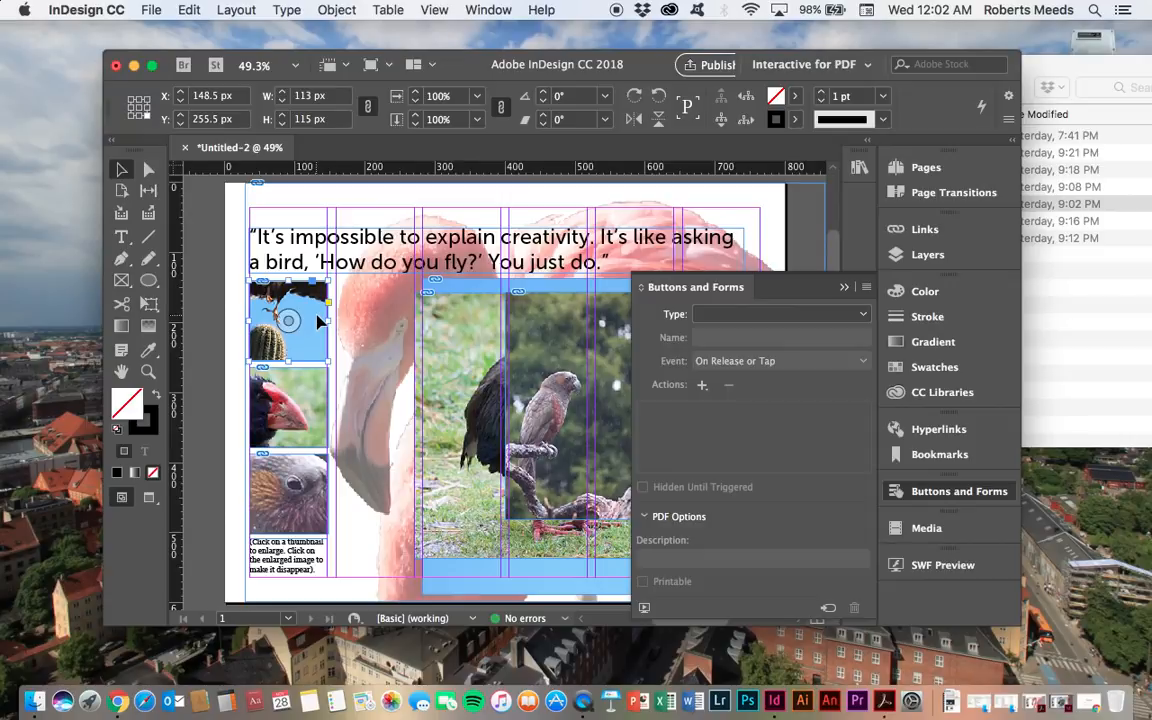
left_click(829, 611)
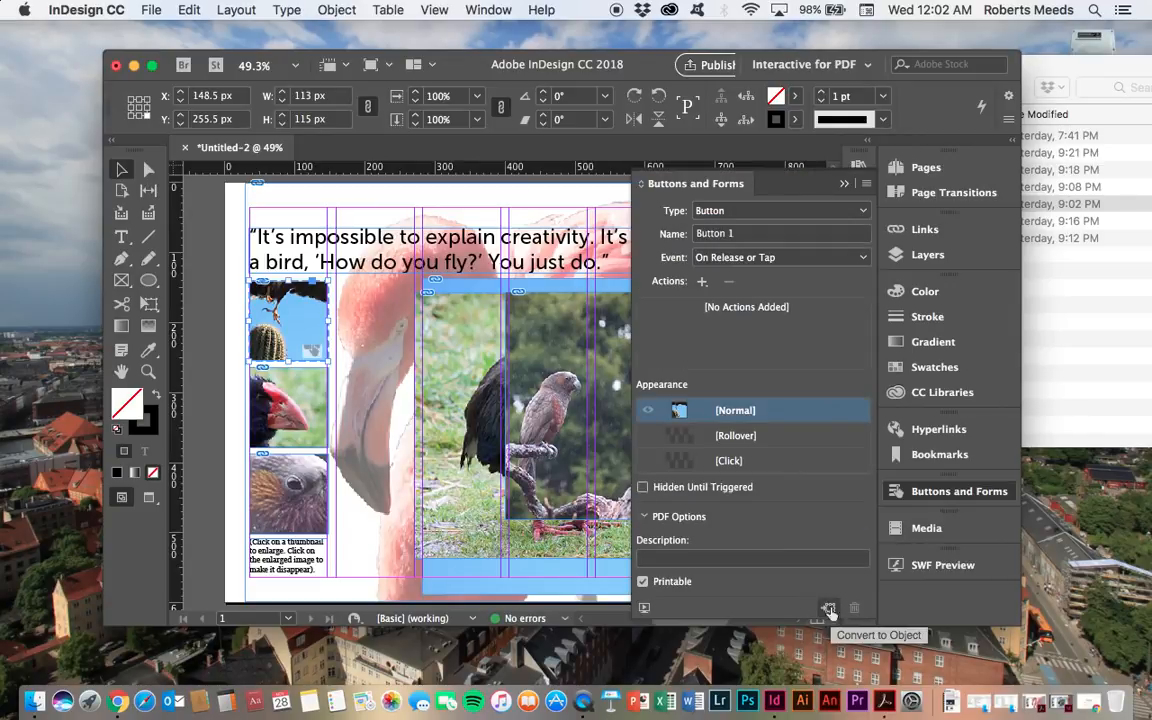
- Name the button "1 thumb" and set its event to On Click
left_click(735, 235)
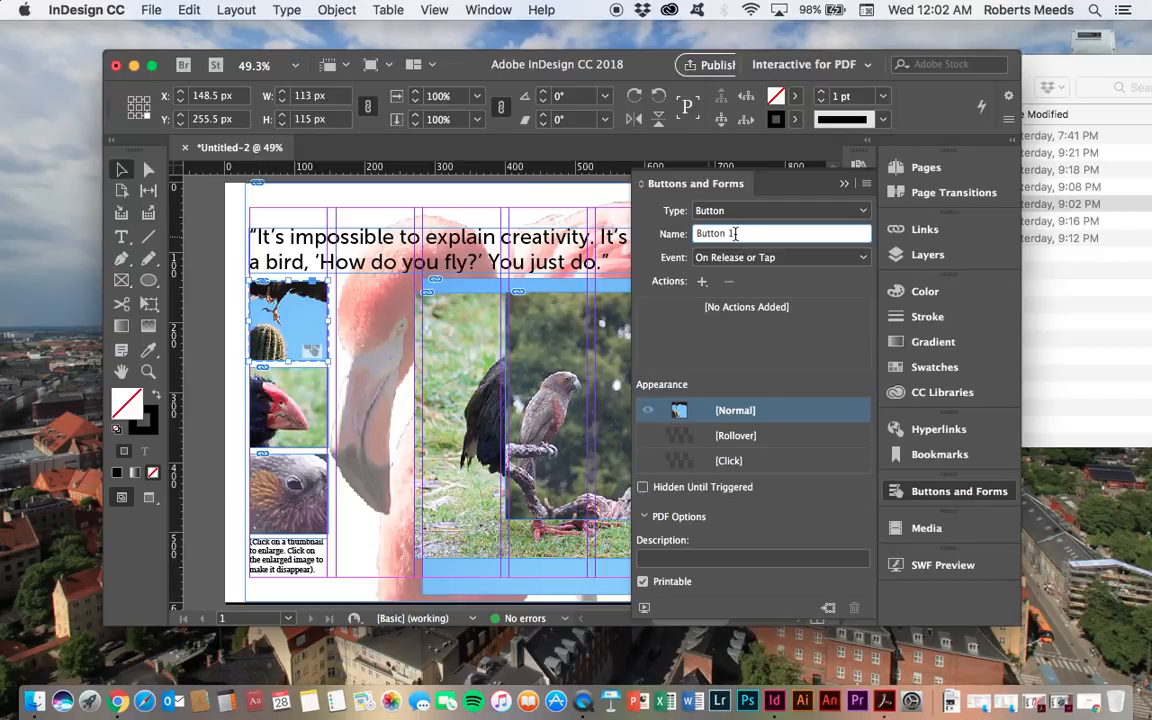
key("BackSpace")
type("1")
left_click_drag(730, 231, 688, 236)
type("1 thumb")
left_click(862, 258)
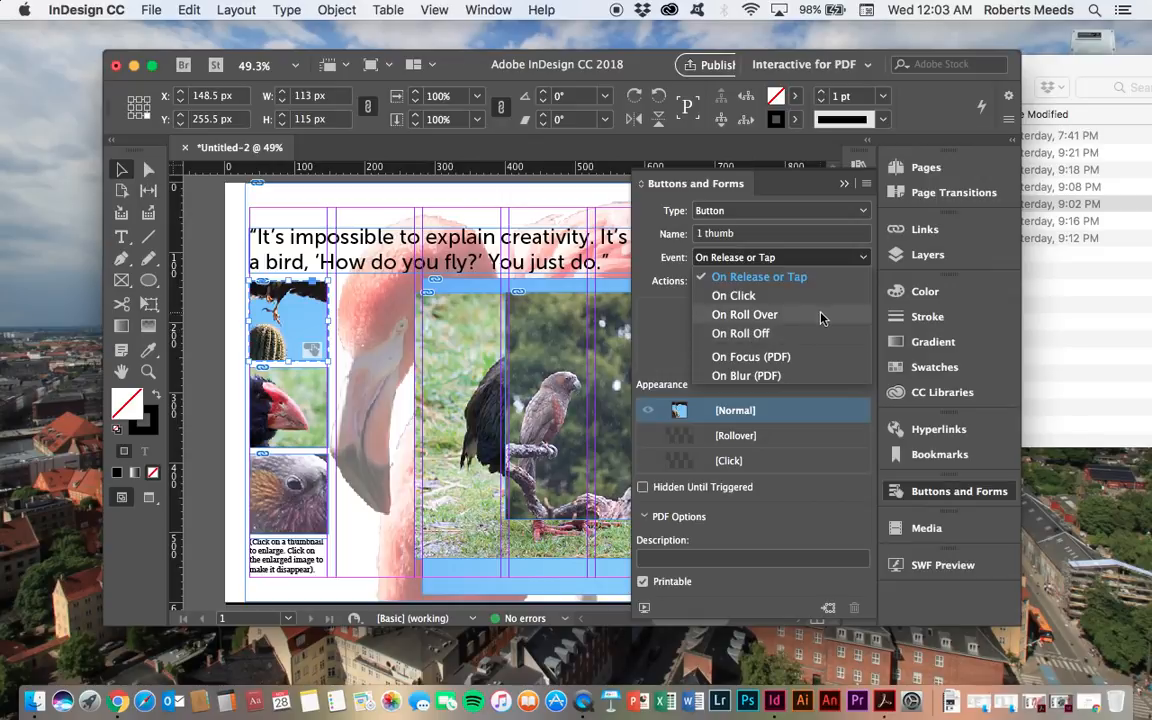
left_click(733, 297)
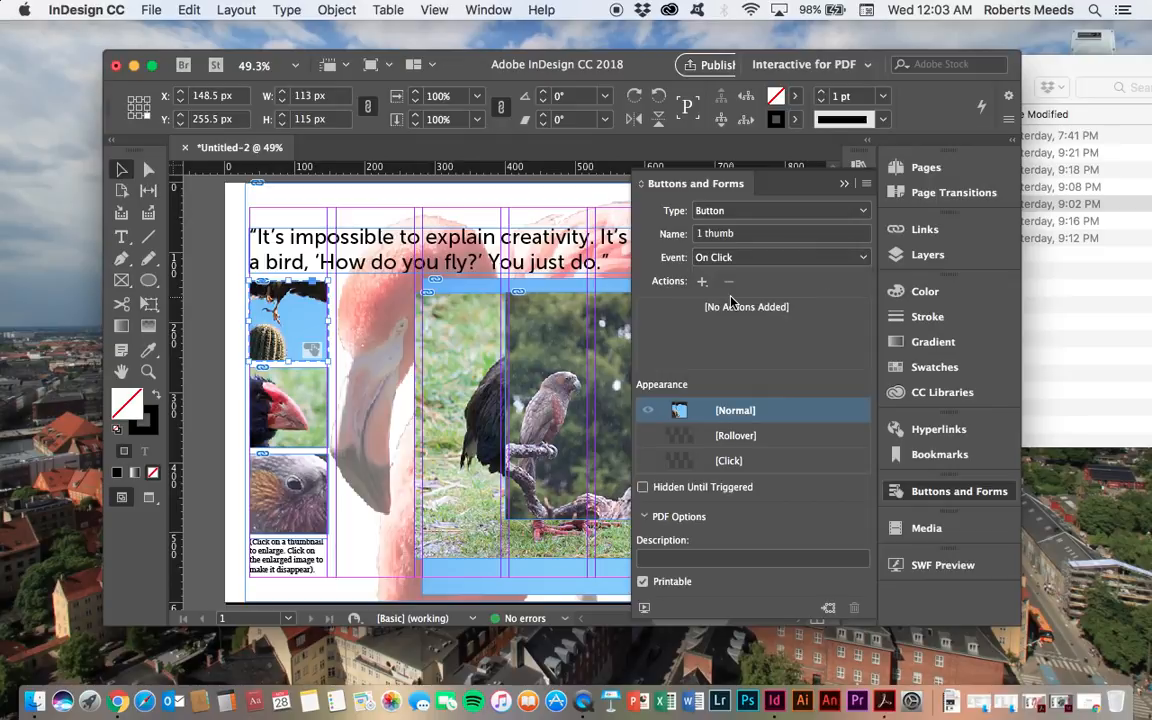